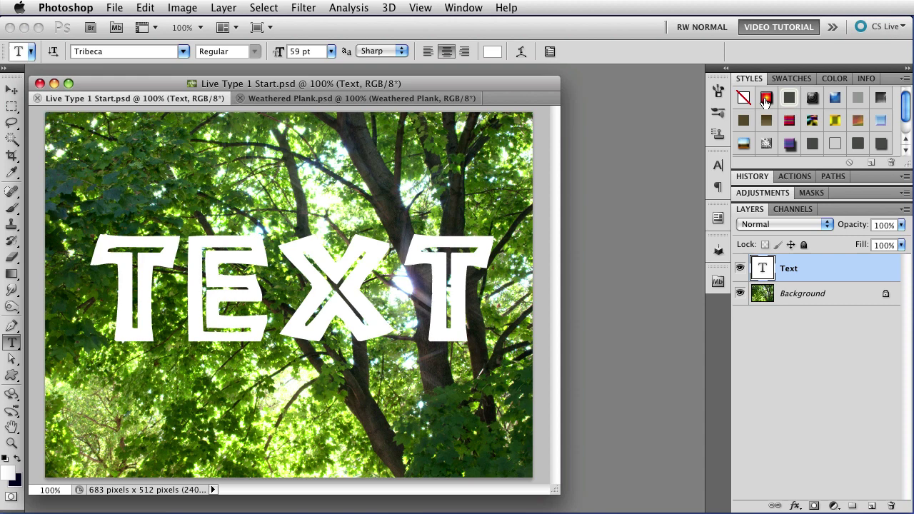
Apply the red preset style from the Styles panel to the TEXT layer
left_click(765, 101)
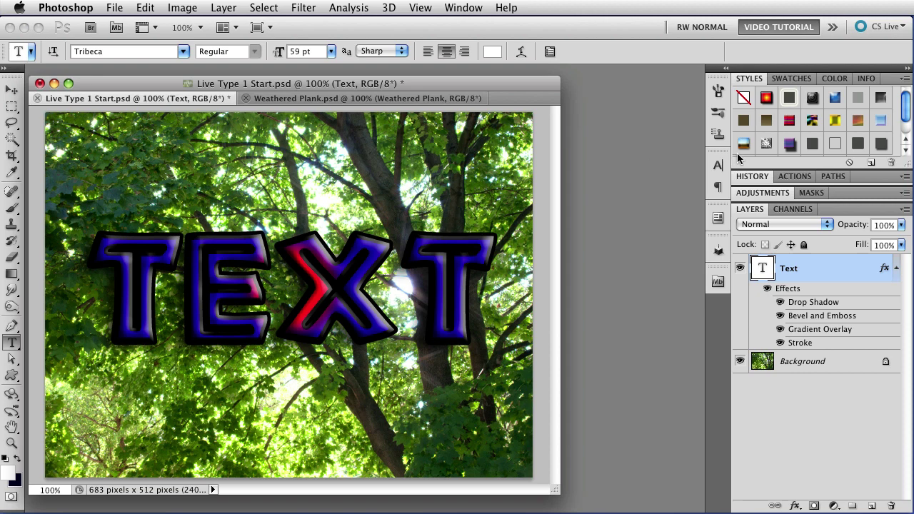
Set the Gradient Overlay scale to 107% and untick Reverse for yellow letters with red centres
double_click(821, 330)
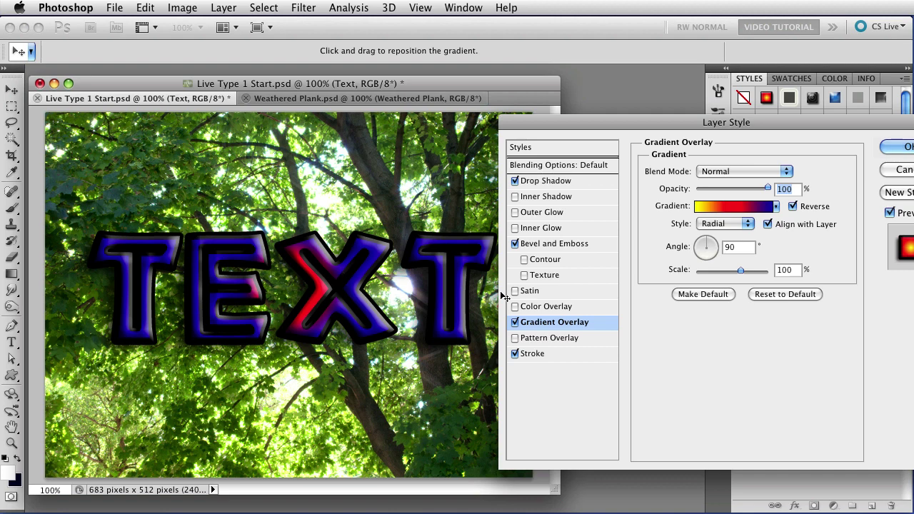
left_click_drag(740, 269, 777, 279)
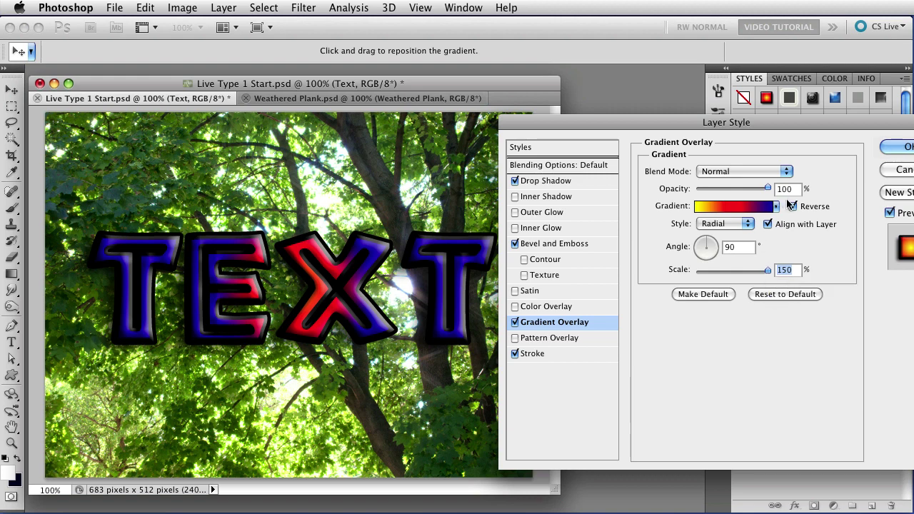
left_click_drag(768, 273, 745, 272)
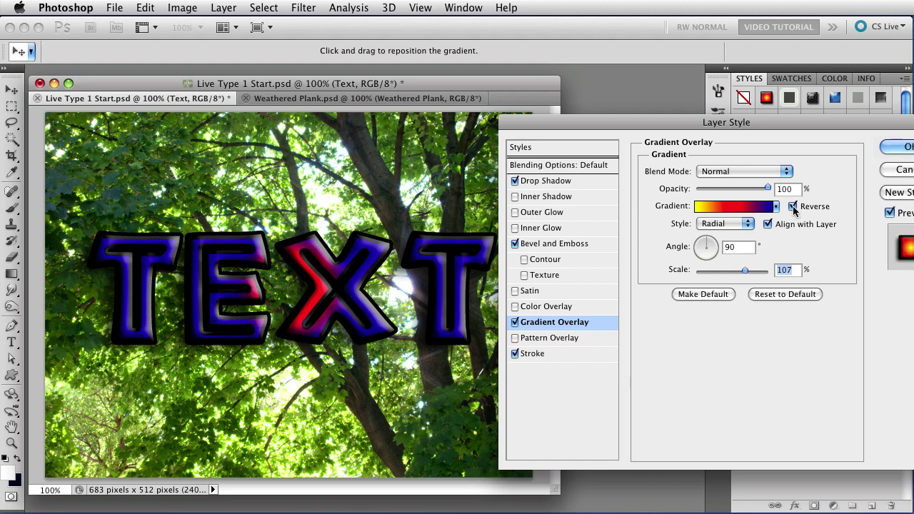
left_click(792, 207)
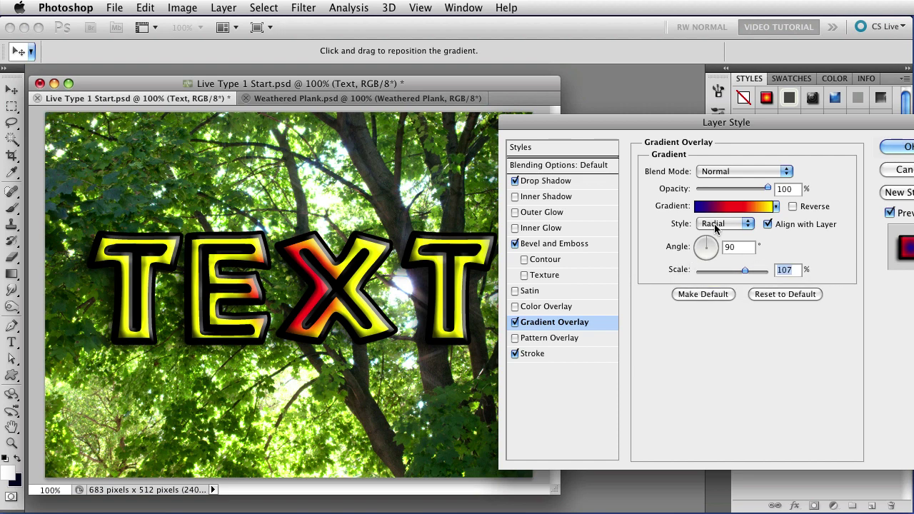
Make the gradient Linear at a 104° angle and drag it across the letters
left_click(713, 223)
left_click(714, 213)
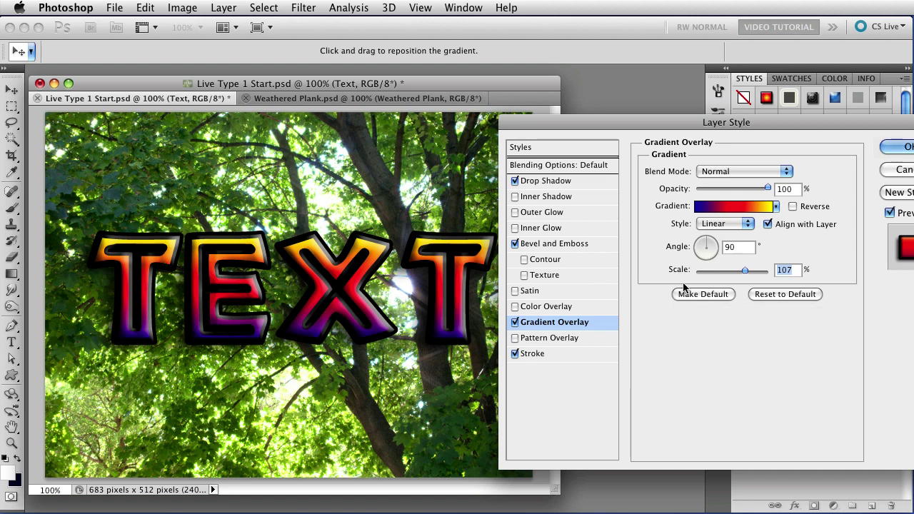
left_click(705, 245)
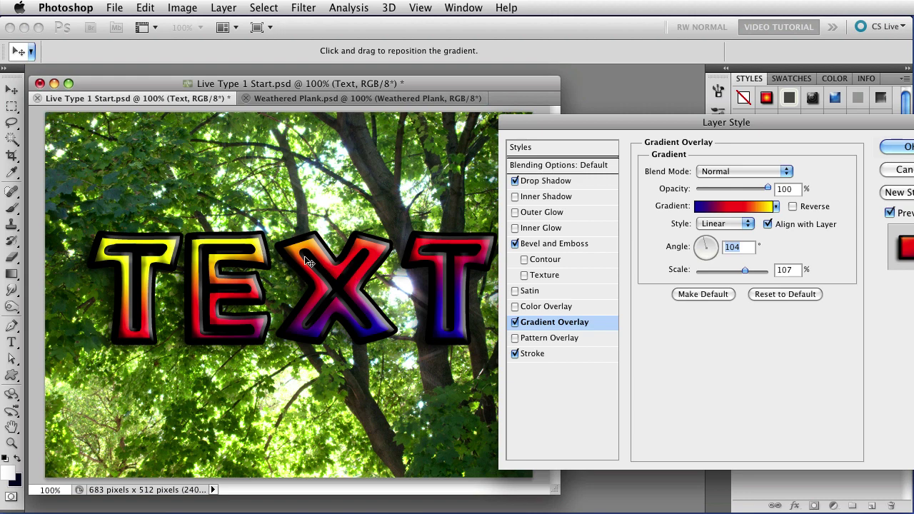
left_click_drag(295, 252, 338, 283)
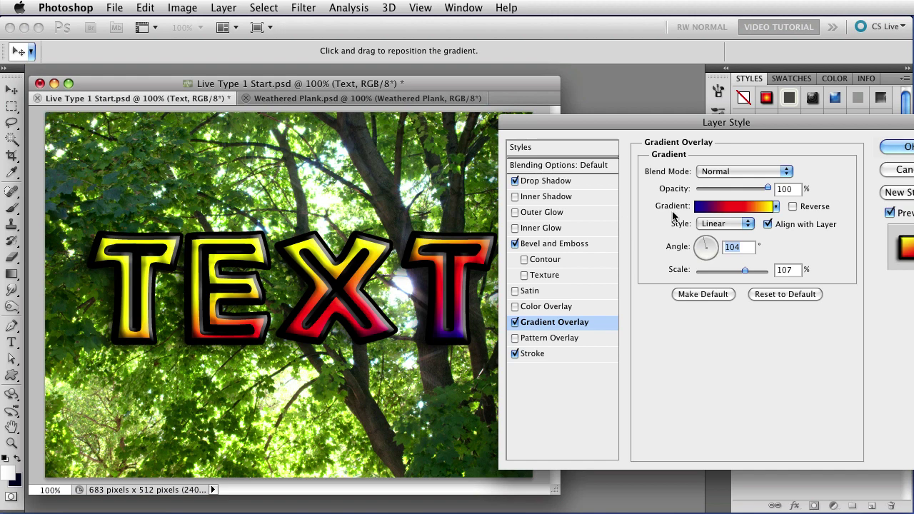
Recolour the gradient's yellow end stop to a golden yellow at hue 48
left_click(710, 211)
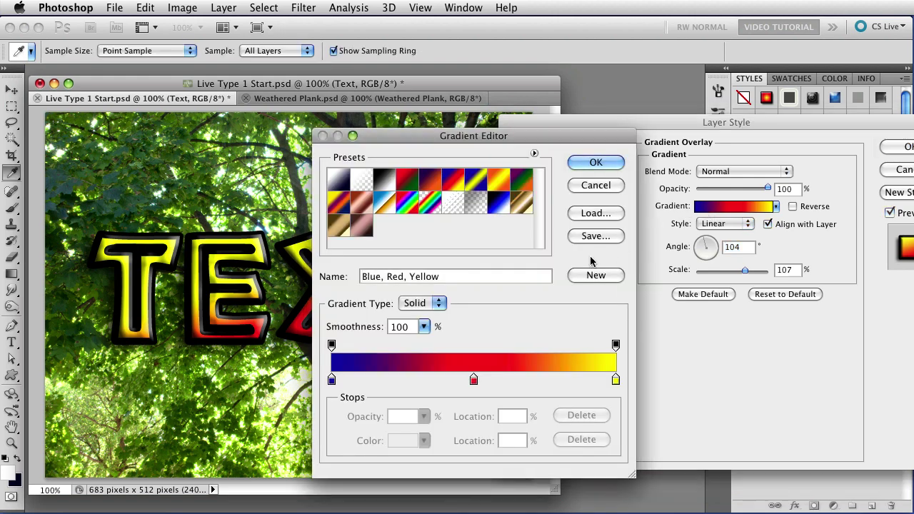
left_click(615, 380)
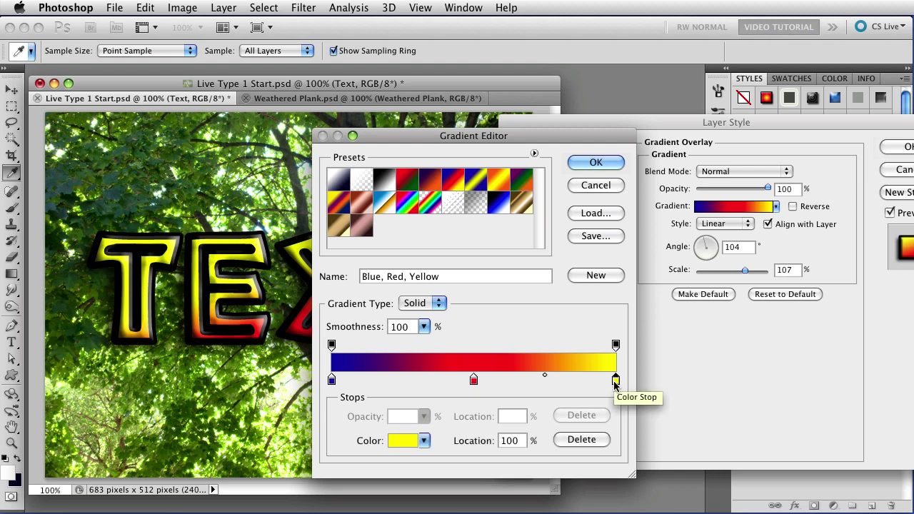
left_click(402, 442)
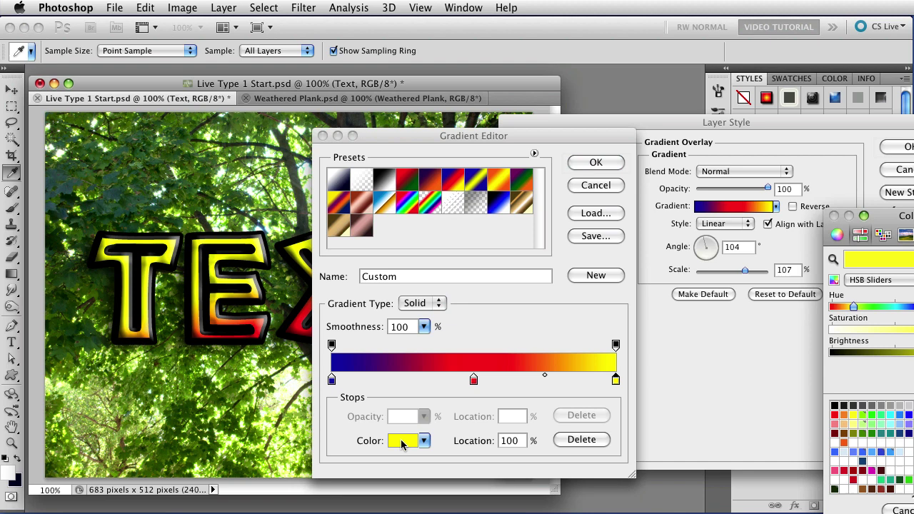
left_click_drag(880, 216, 597, 176)
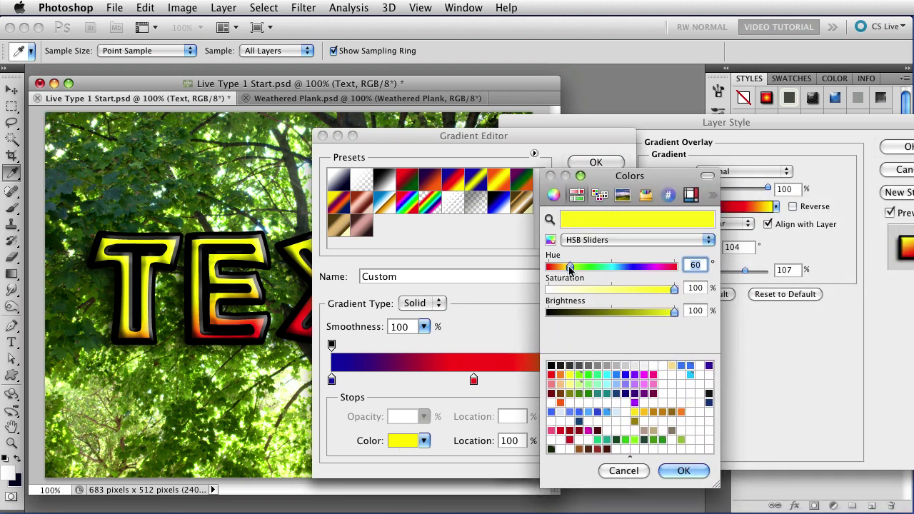
left_click_drag(570, 267, 566, 269)
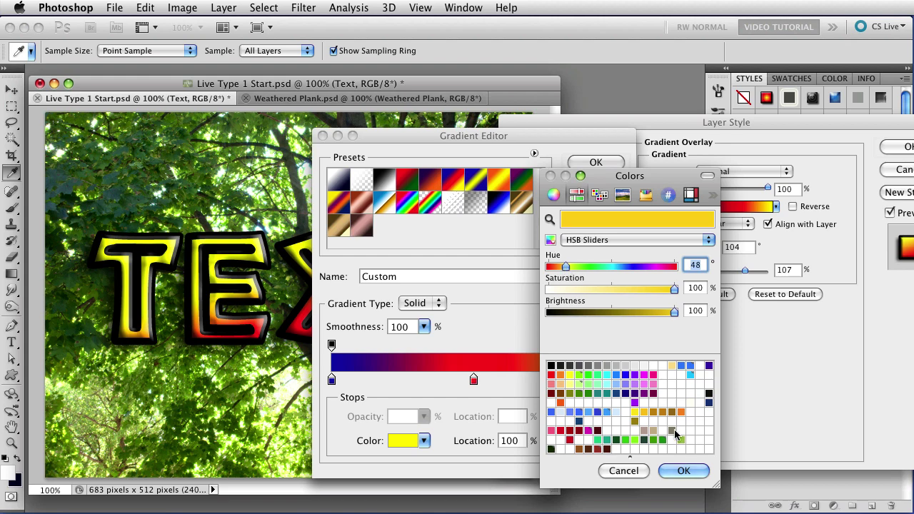
left_click(683, 471)
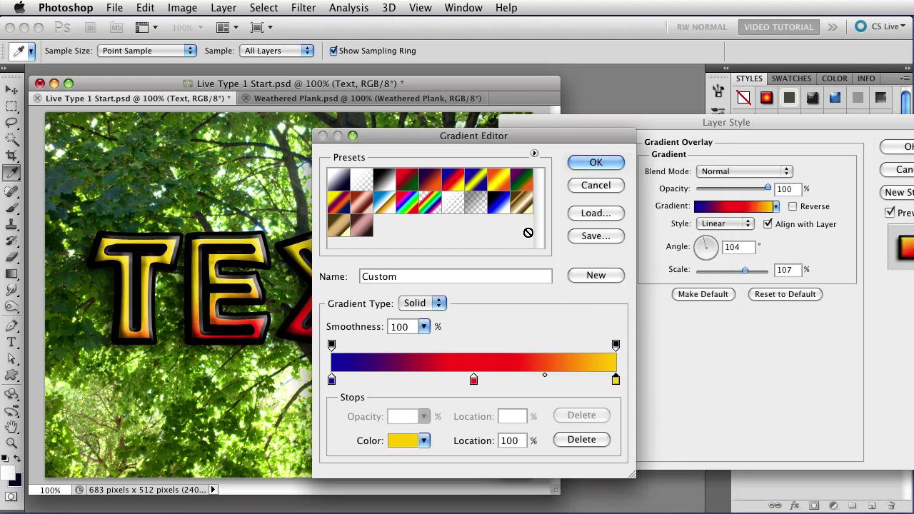
left_click(576, 164)
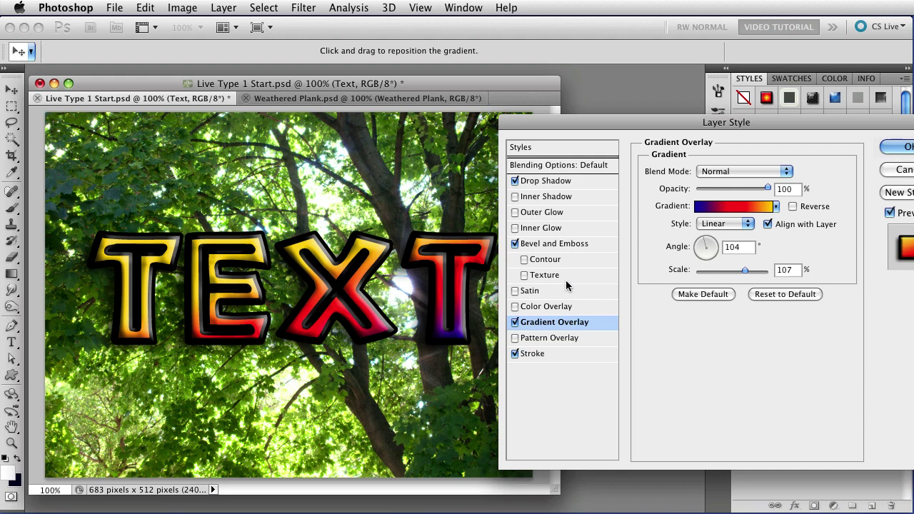
Set the Bevel and Emboss technique to Chisel Hard with an 11 px size
left_click(556, 245)
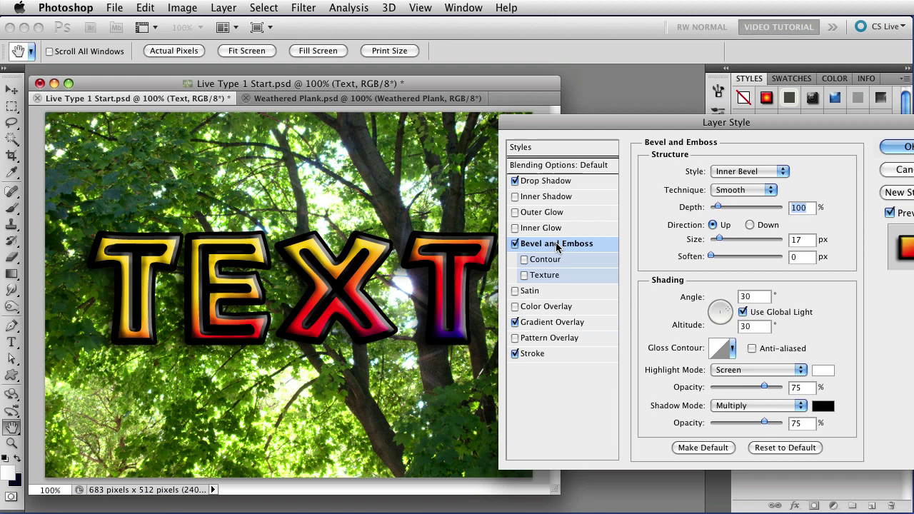
left_click(732, 189)
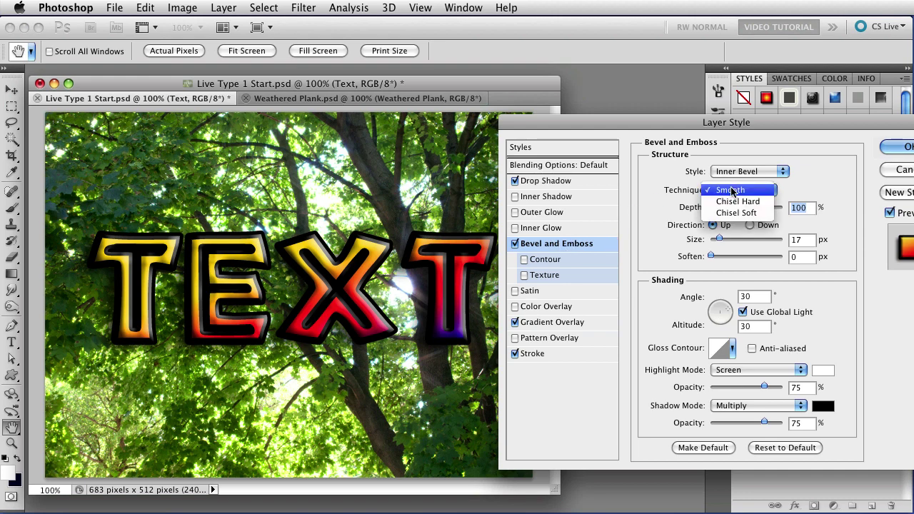
left_click(732, 203)
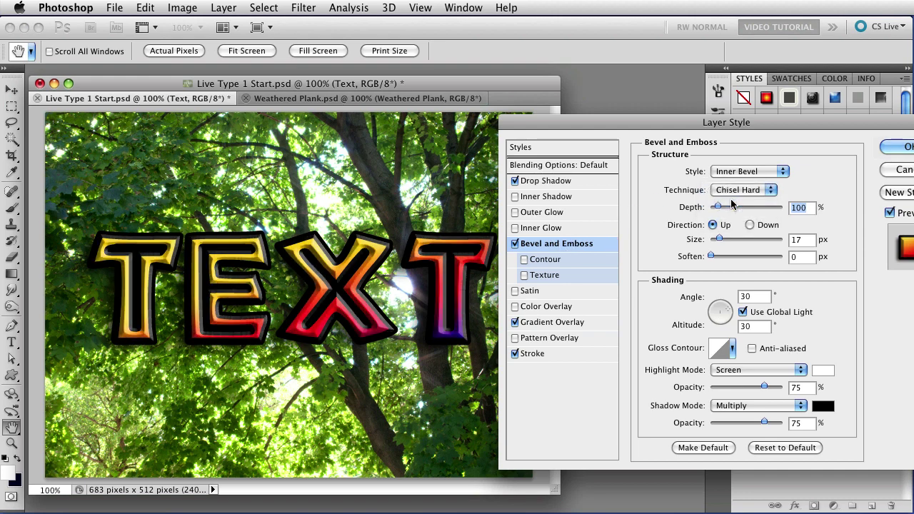
left_click(800, 239)
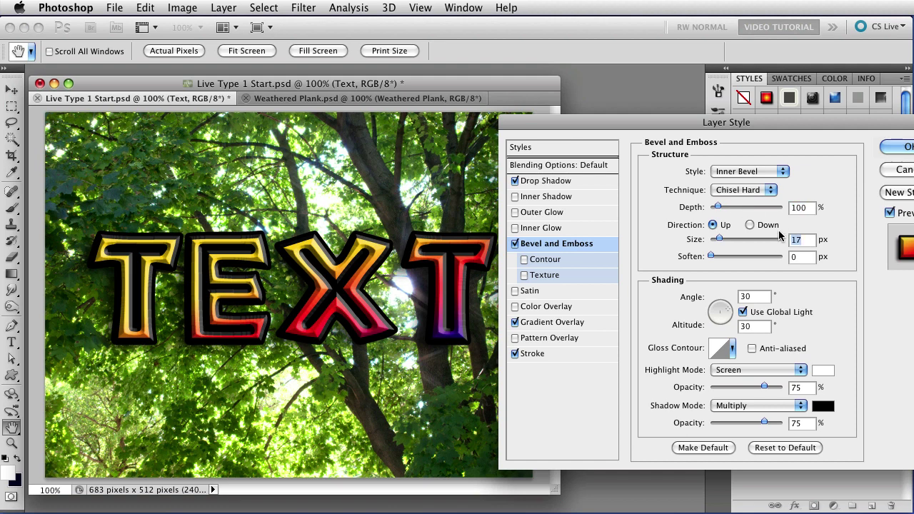
type("11")
Enable the bevel's Contour, trying jagged and Ring shapes before choosing Linear
left_click(545, 261)
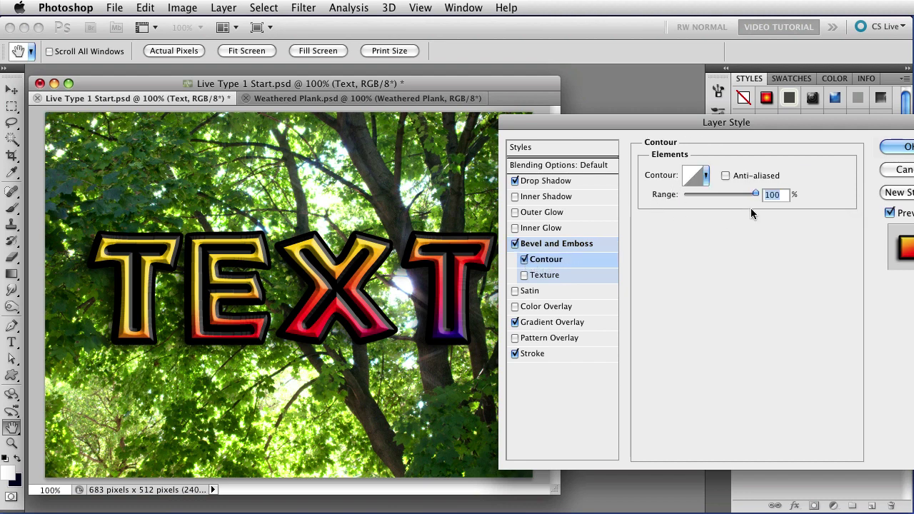
left_click(704, 182)
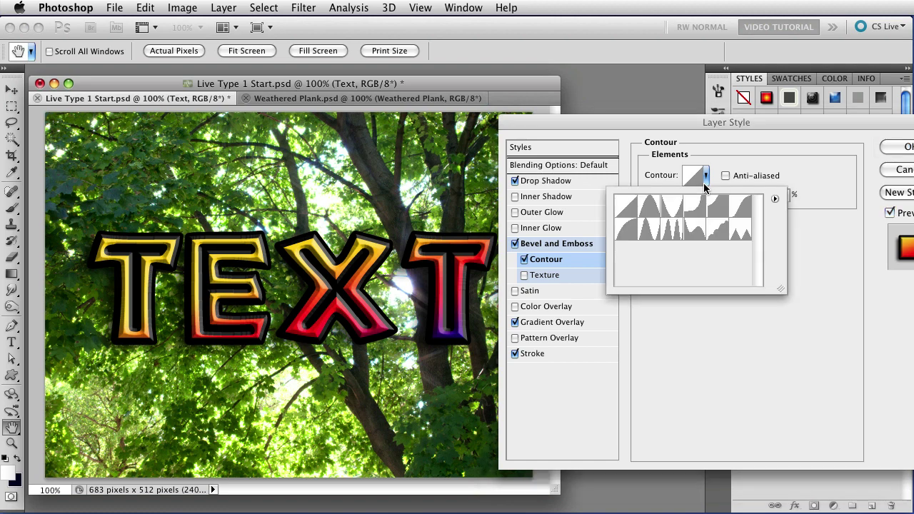
left_click(674, 230)
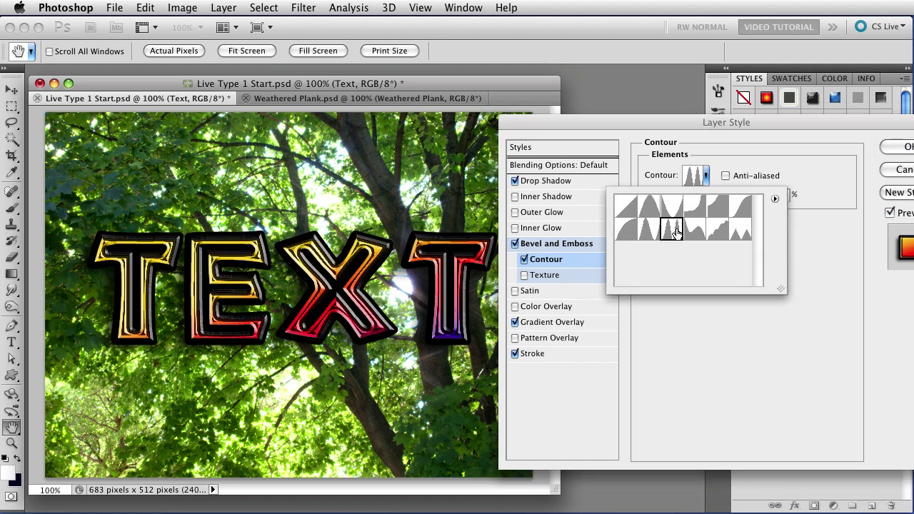
left_click(671, 205)
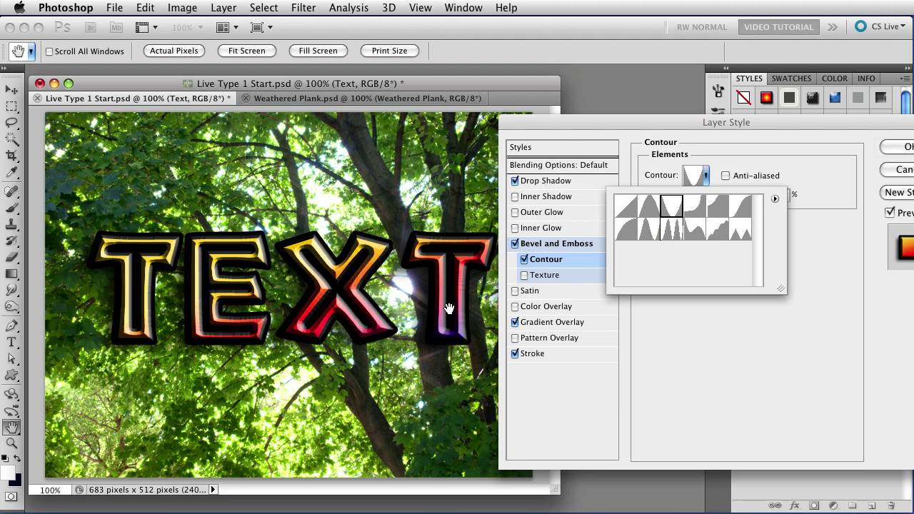
left_click(647, 227)
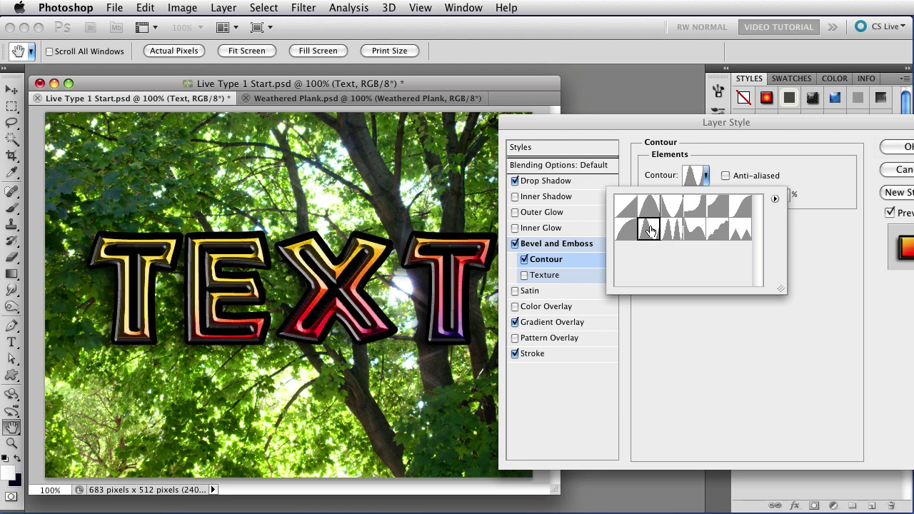
left_click(650, 208)
left_click(626, 207)
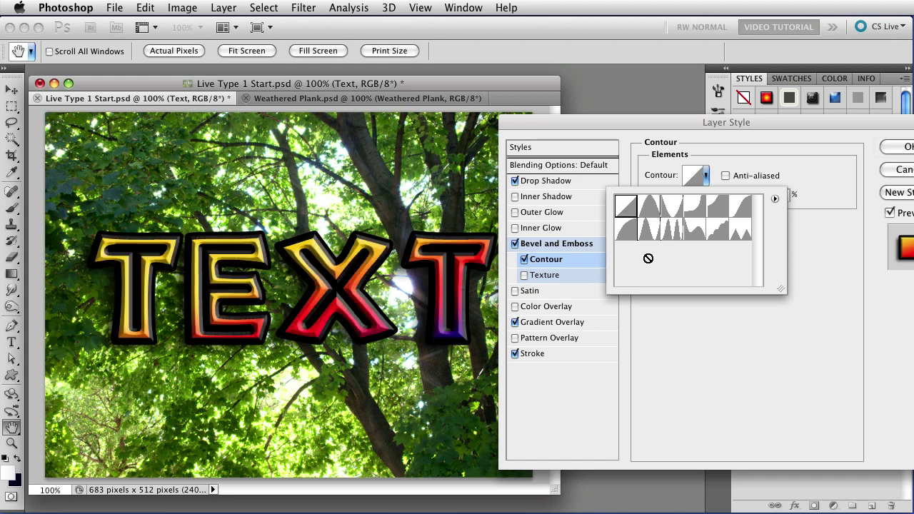
Add points to the custom bevel contour, remove one, and drag others into an S-curve with a dip
left_click(689, 177)
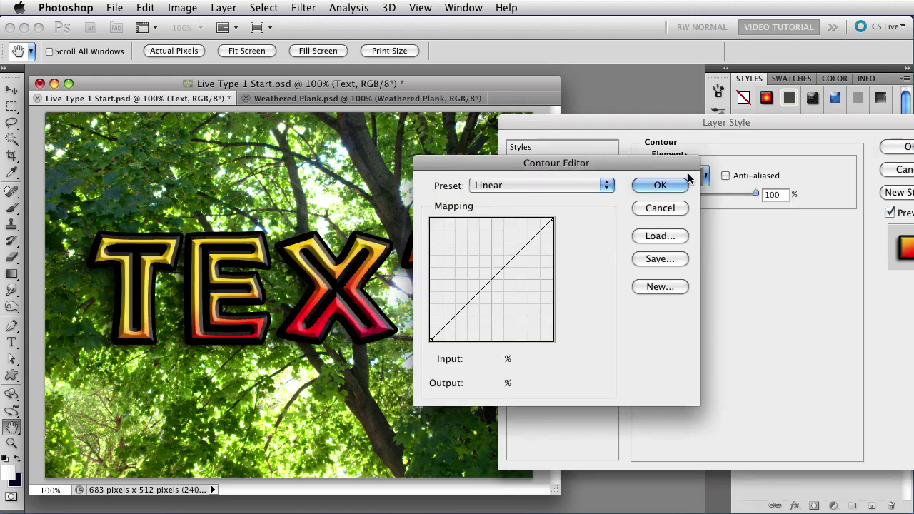
left_click(529, 244)
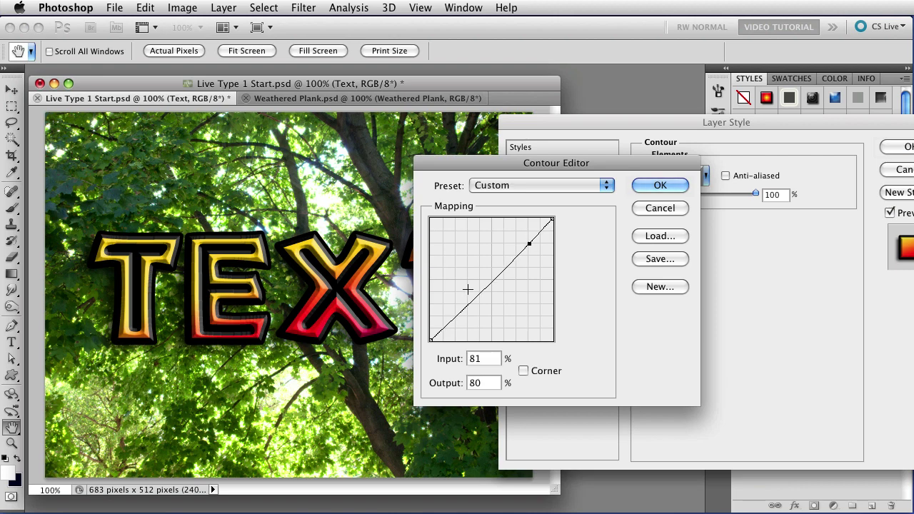
left_click(454, 318)
left_click(491, 282)
left_click(508, 266)
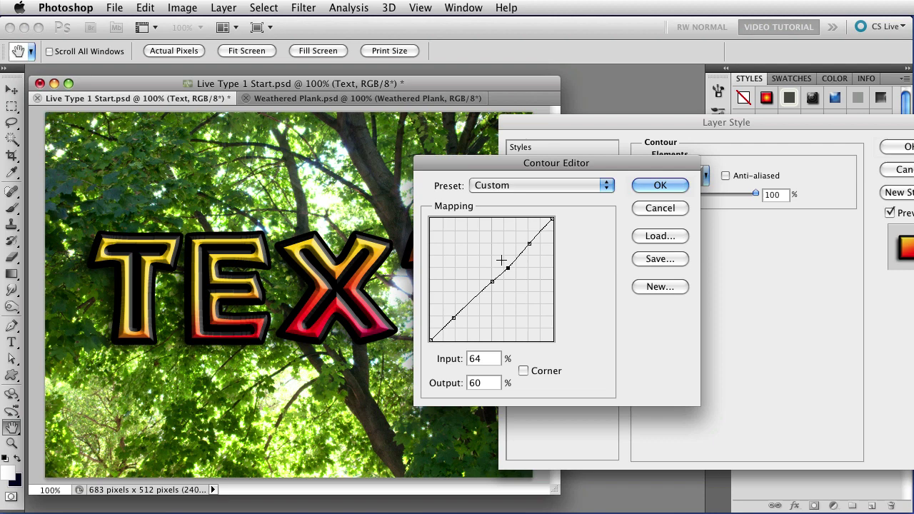
left_click_drag(507, 267, 635, 339)
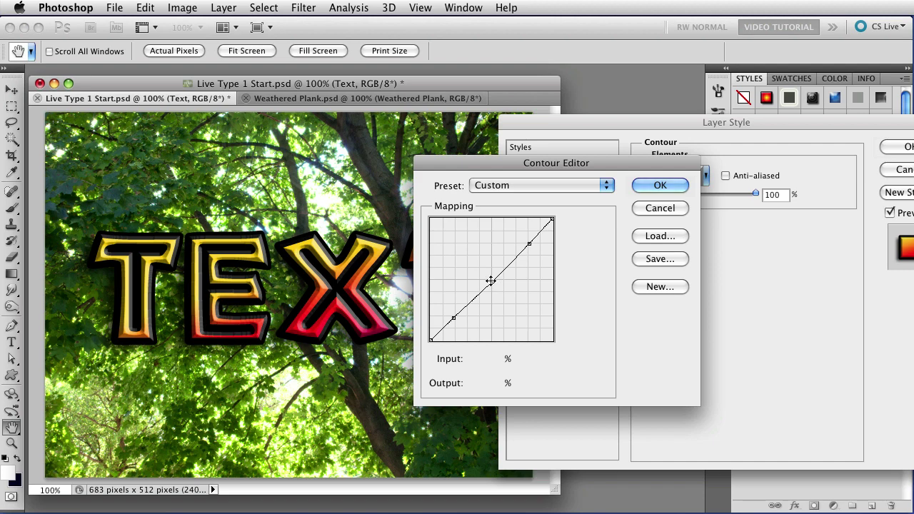
left_click_drag(490, 281, 476, 264)
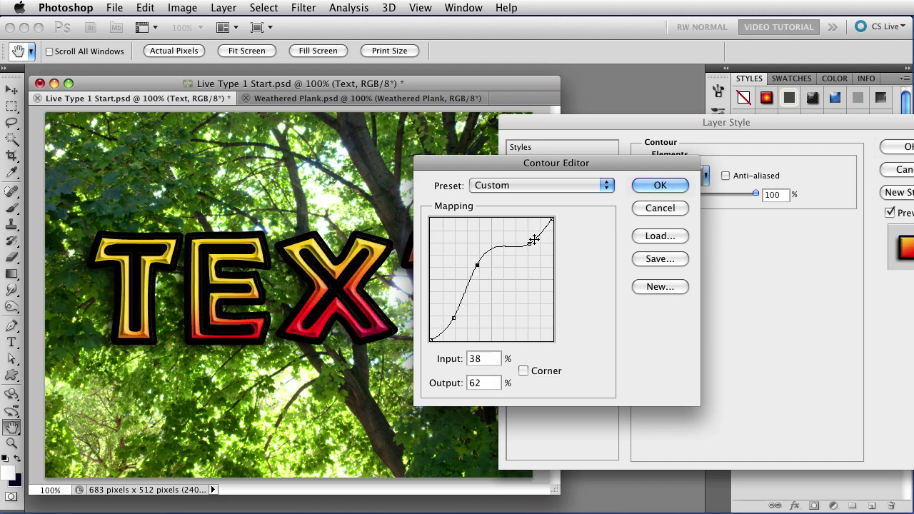
left_click_drag(531, 244, 533, 252)
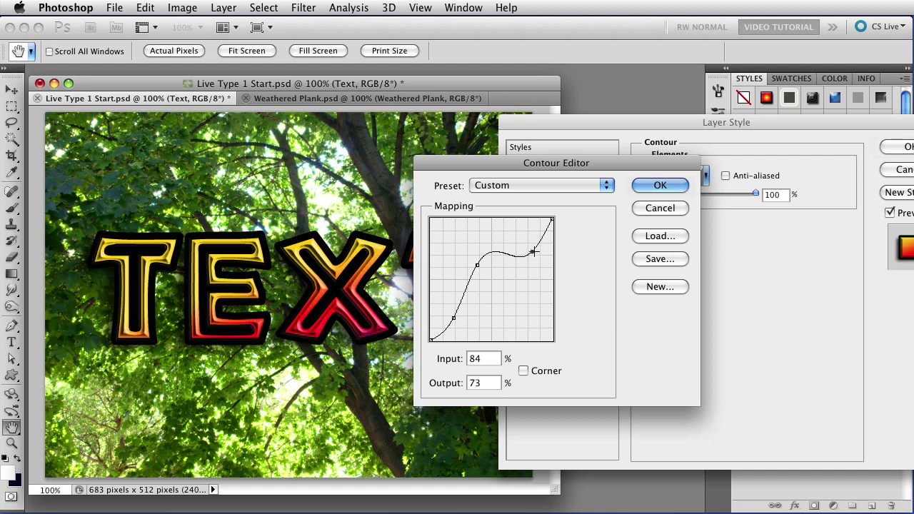
Make the contour's points sharp corners, fine-tune their positions, and confirm the wavy curve
left_click(523, 371)
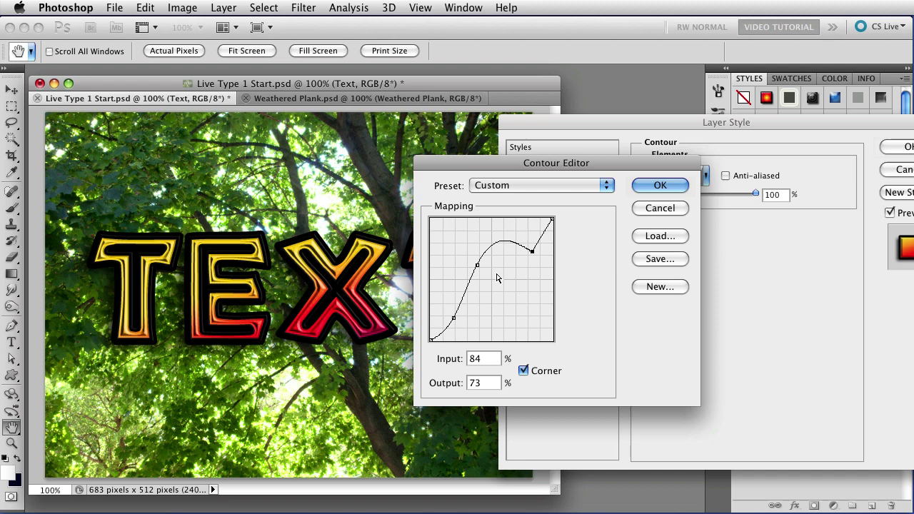
left_click_drag(454, 318, 459, 315)
left_click(524, 371)
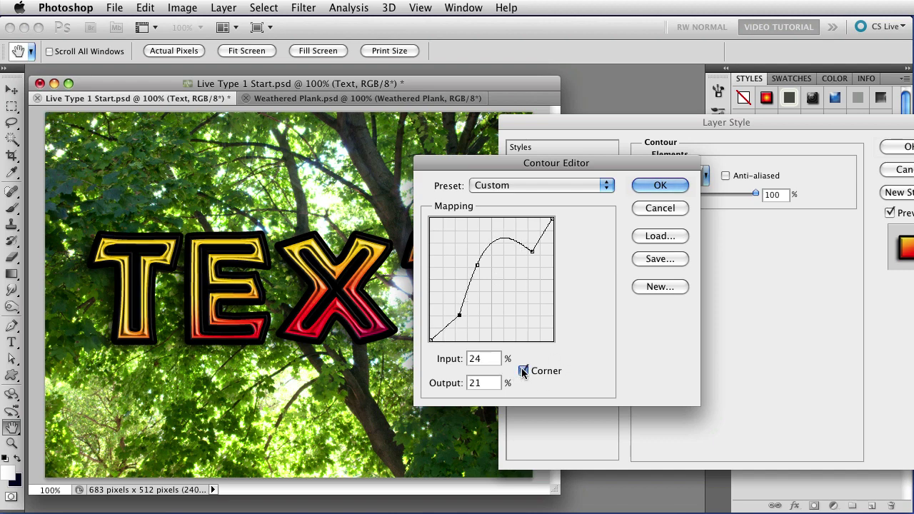
left_click_drag(477, 268, 480, 260)
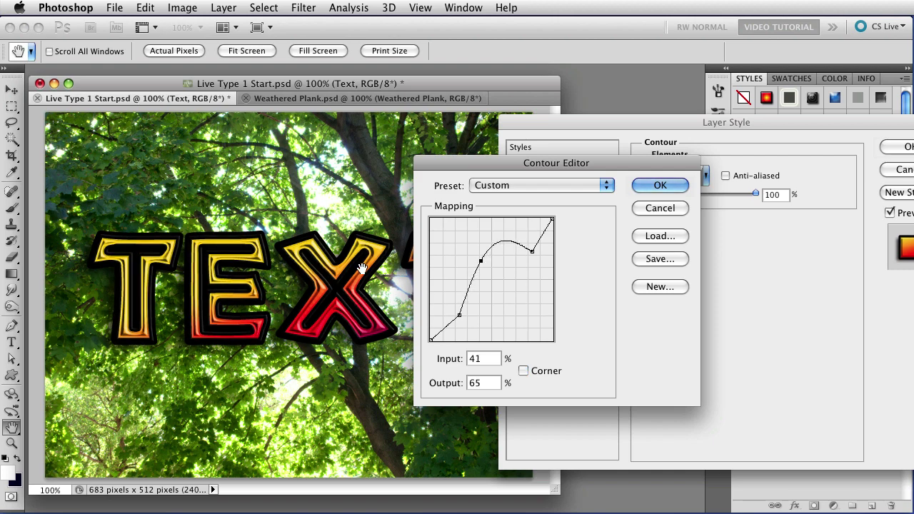
left_click(532, 250)
mouse_move(532, 251)
left_mouse_down()
mouse_move(526, 237)
mouse_move(534, 251)
mouse_move(535, 241)
mouse_move(527, 244)
left_mouse_up()
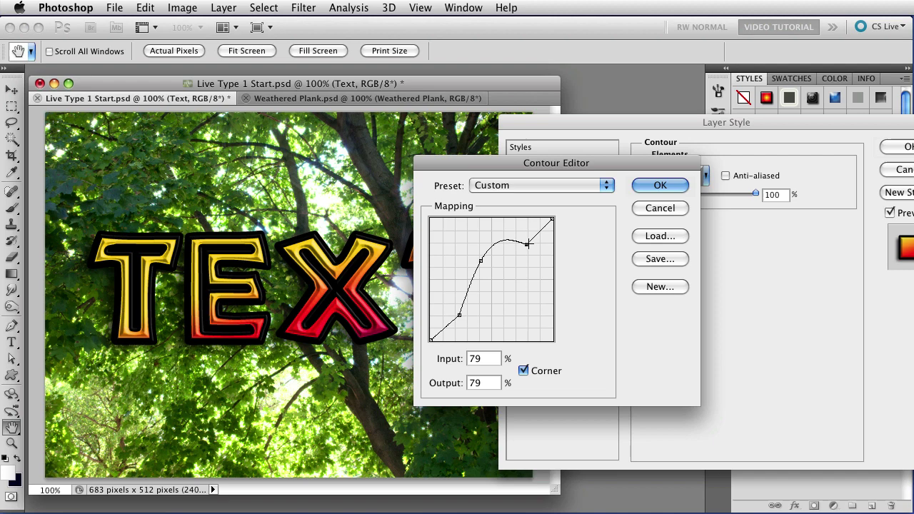
left_click_drag(459, 314, 462, 324)
left_click(479, 260)
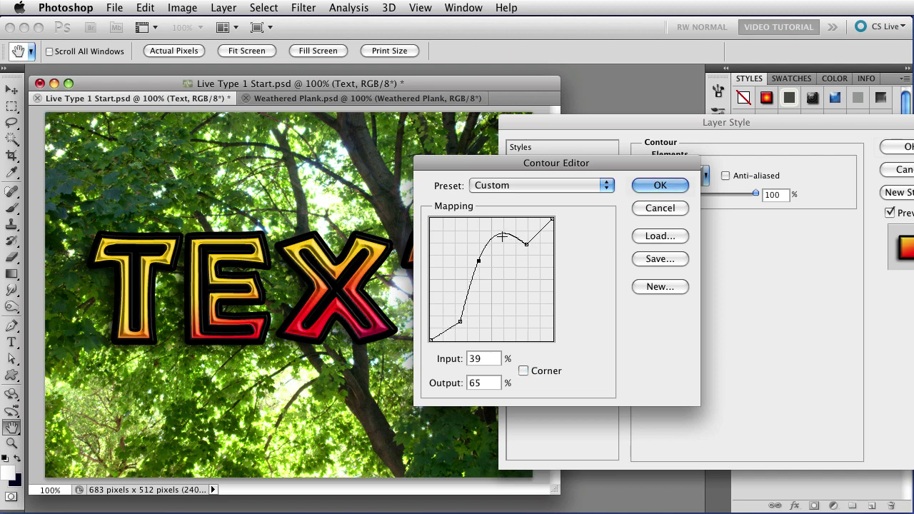
left_click_drag(502, 236, 504, 240)
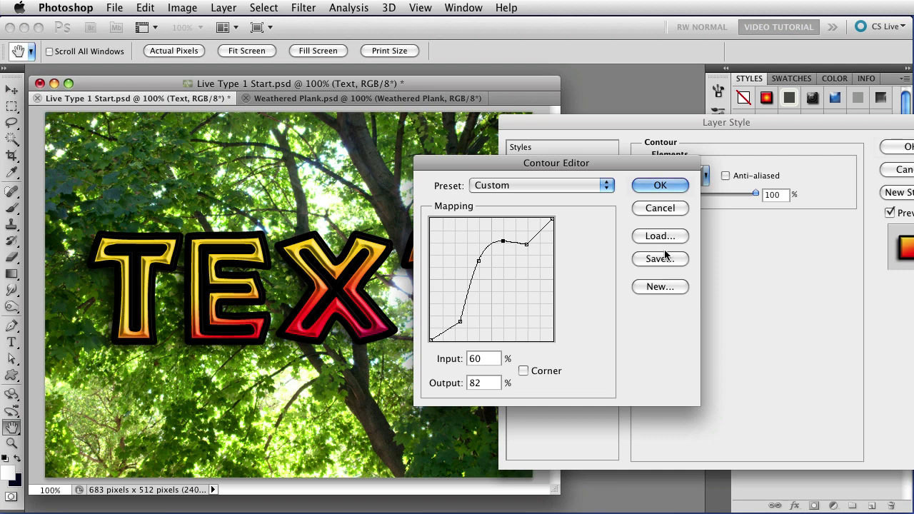
left_click(658, 187)
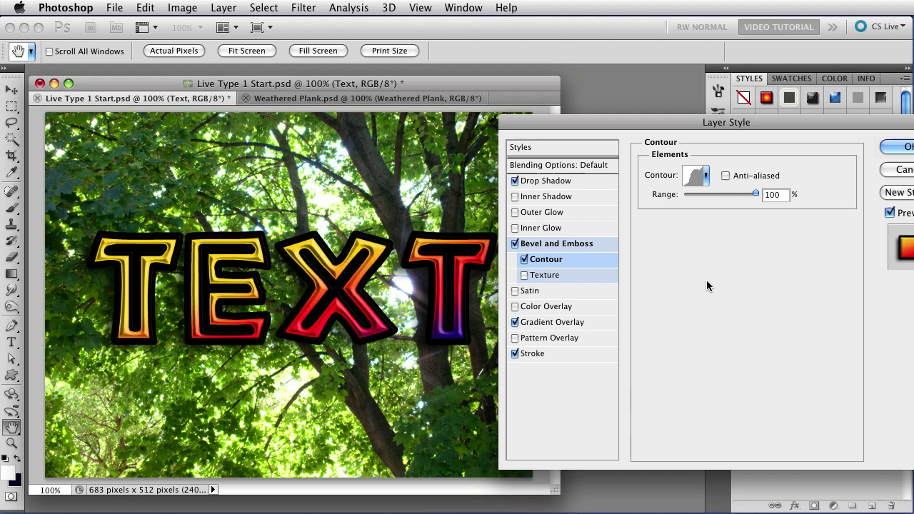
Hide the text's Gradient Overlay and lower the TEXT layer's Fill to 37%
left_click(889, 147)
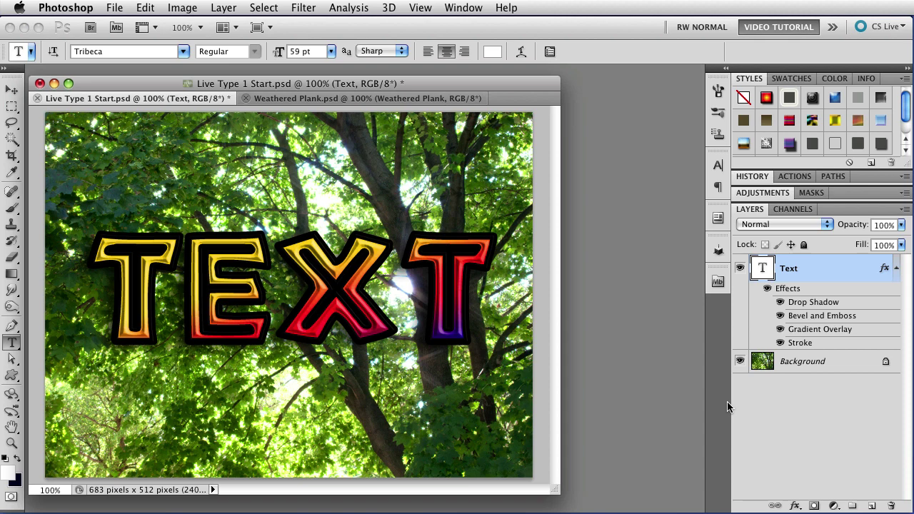
left_click(780, 329)
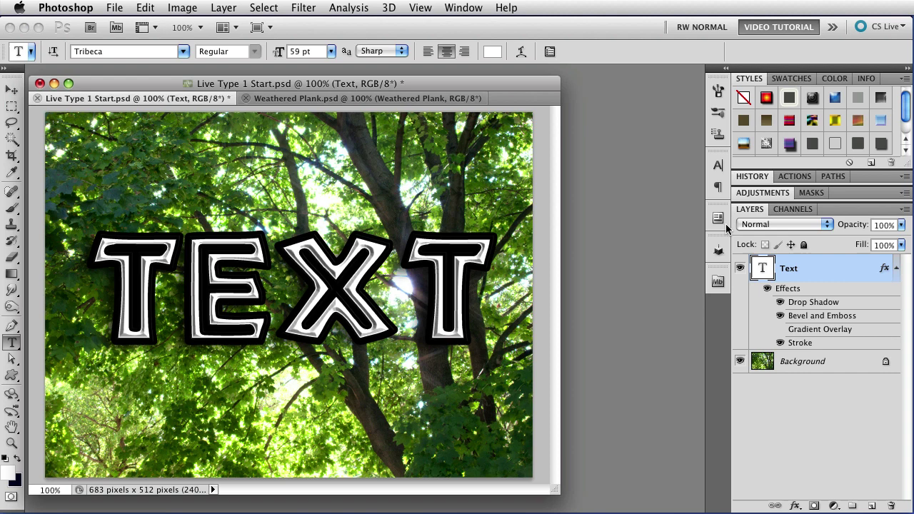
left_click_drag(859, 228, 838, 227)
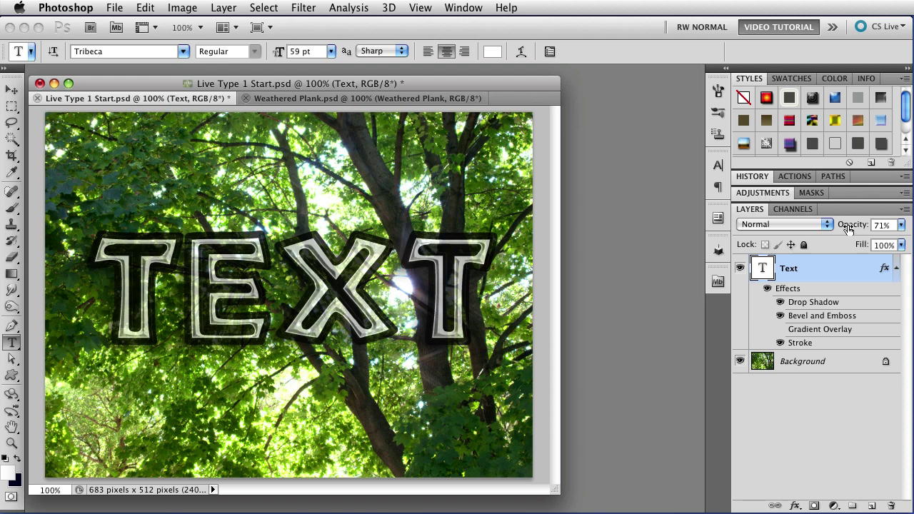
left_click_drag(848, 227, 848, 248)
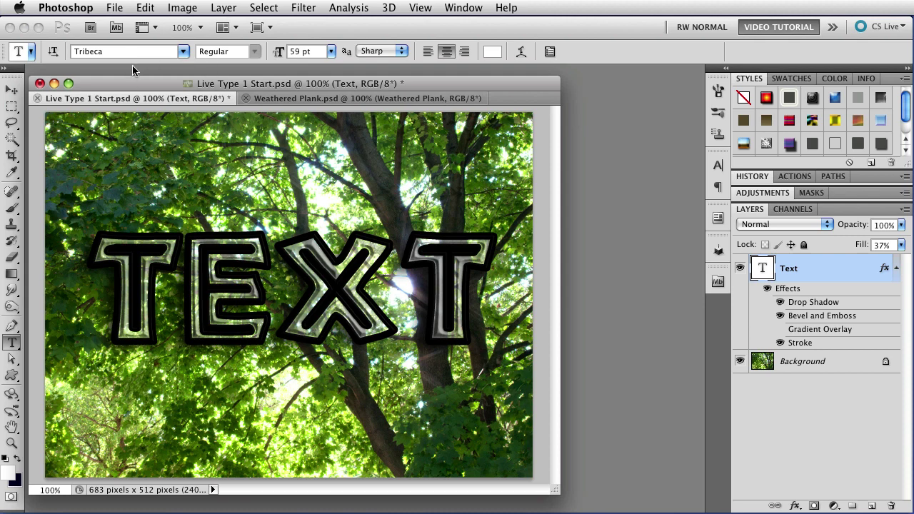
Replace the Tribeca font by entering 'Gill Sans' and accepting Gill Sans Ultra Bold
double_click(112, 53)
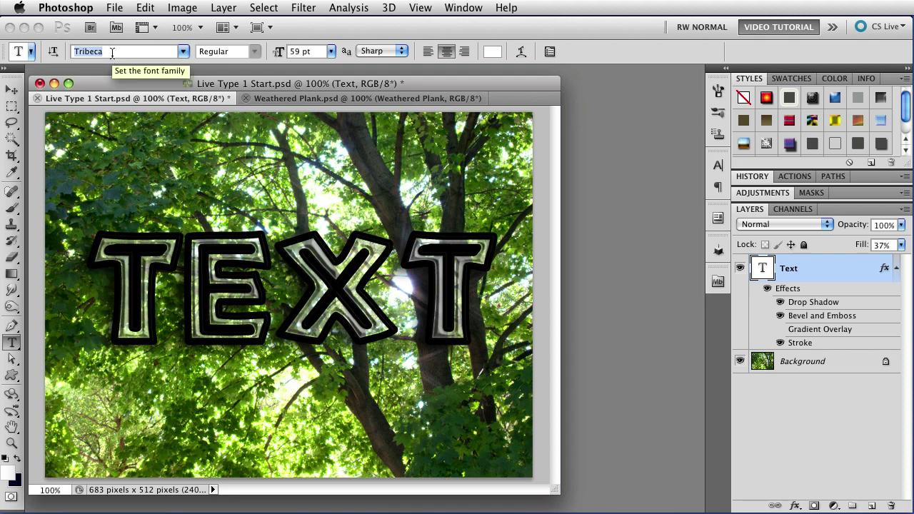
type("Gill")
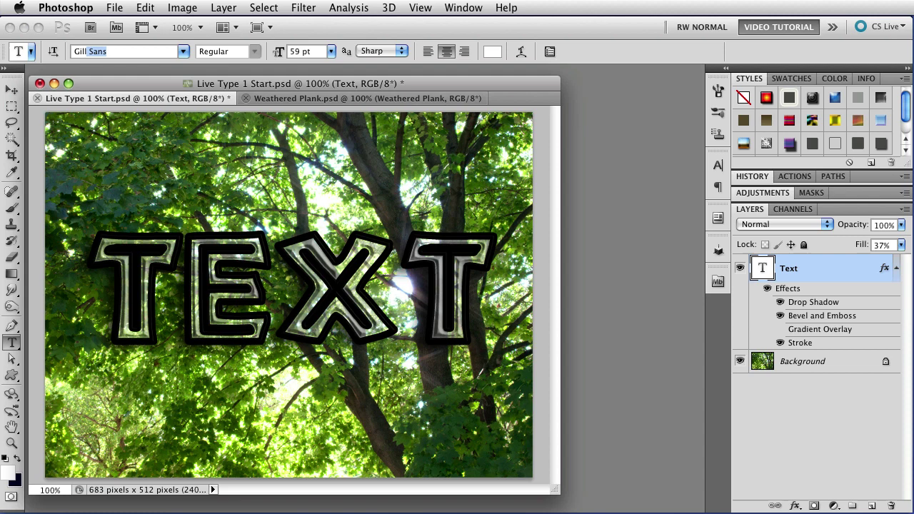
type(" Sans")
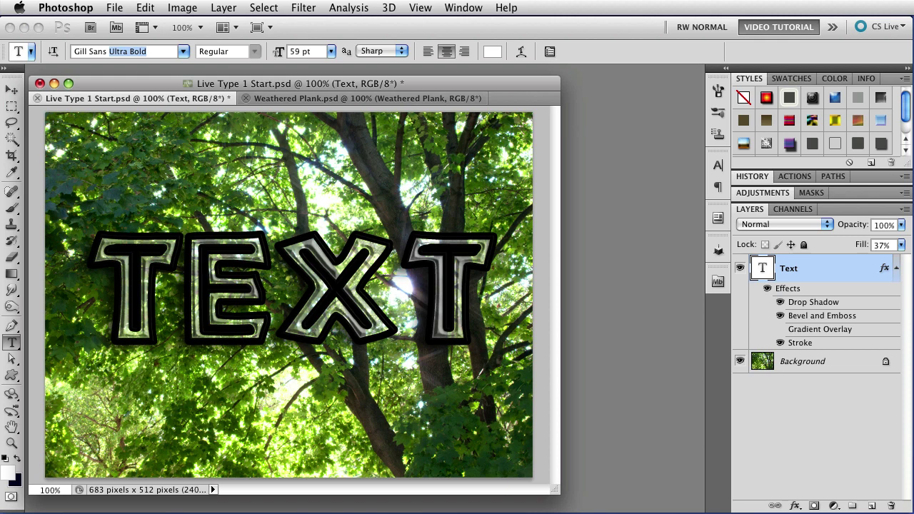
key("Return")
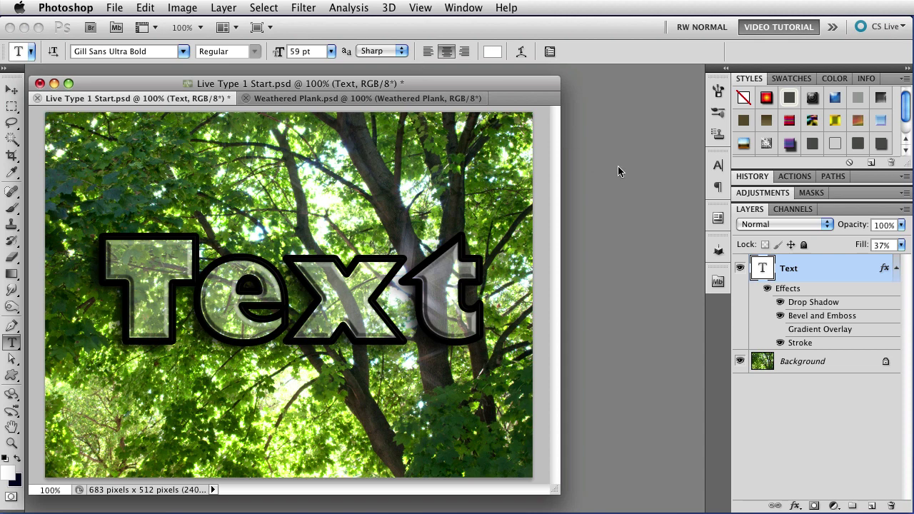
Turn on All Caps in the Character panel so the Gill Sans Ultra Bold word reads TEXT
left_click(718, 166)
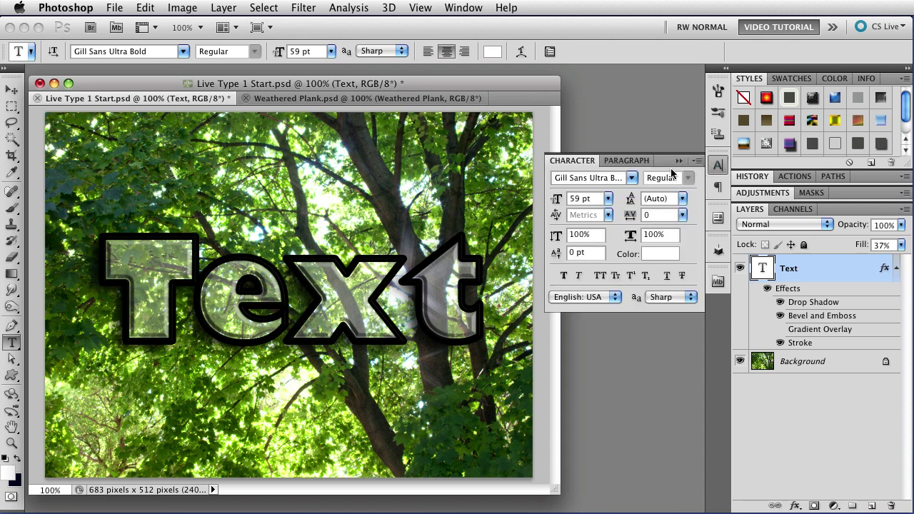
left_click(601, 279)
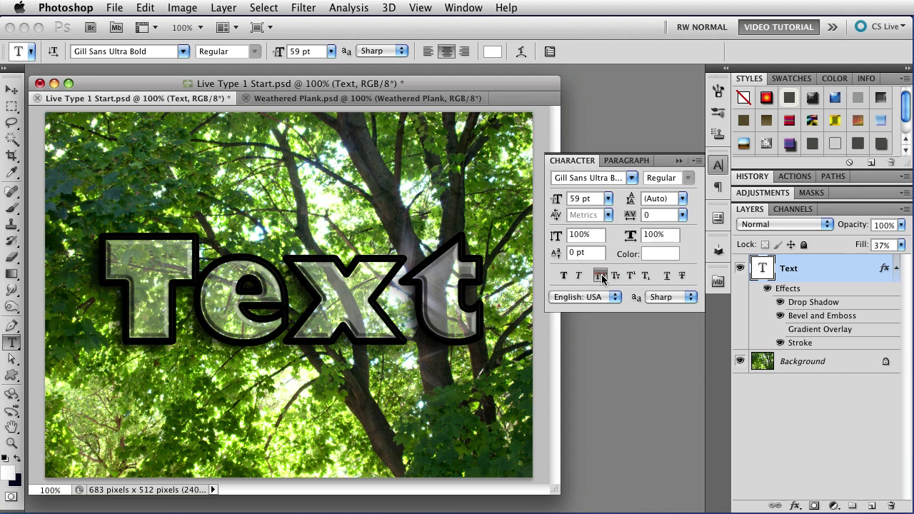
left_click(678, 161)
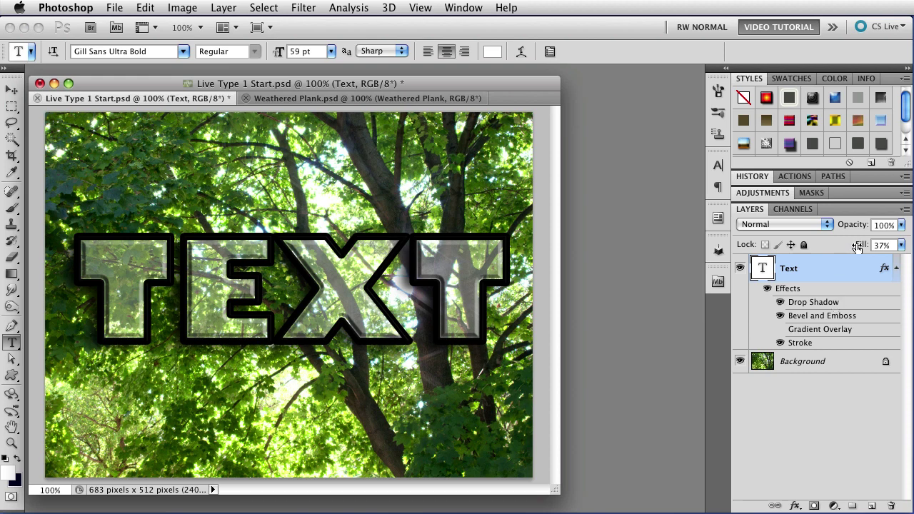
Raise the text layer's Fill back to 100% and select the Background photo layer
left_click_drag(857, 246, 901, 286)
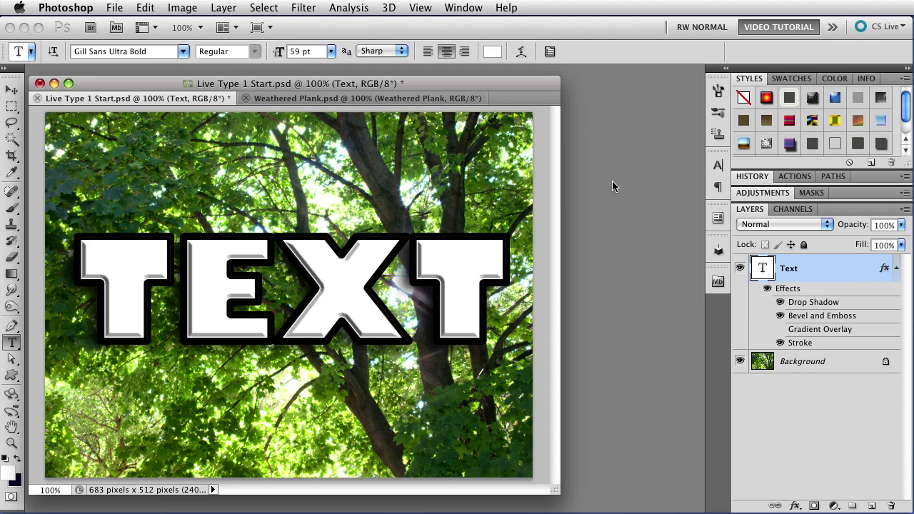
left_click(187, 7)
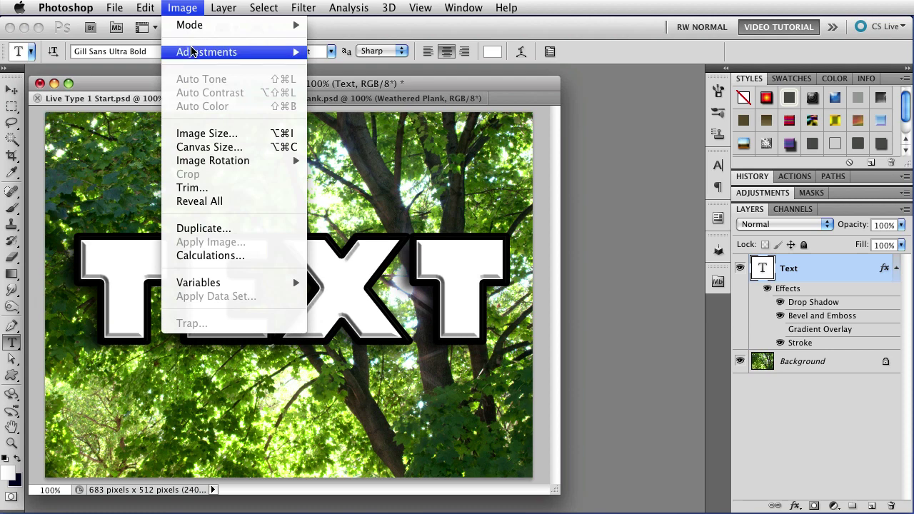
mouse_move(195, 51)
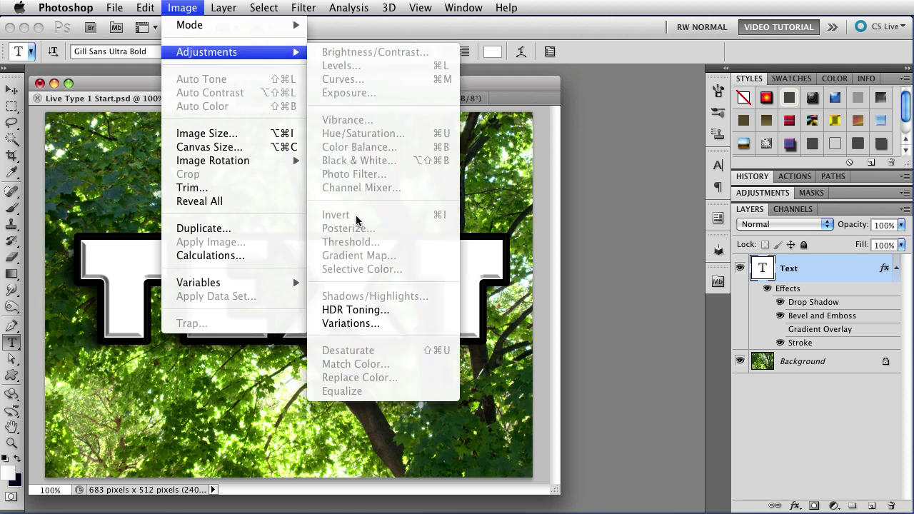
left_click(597, 193)
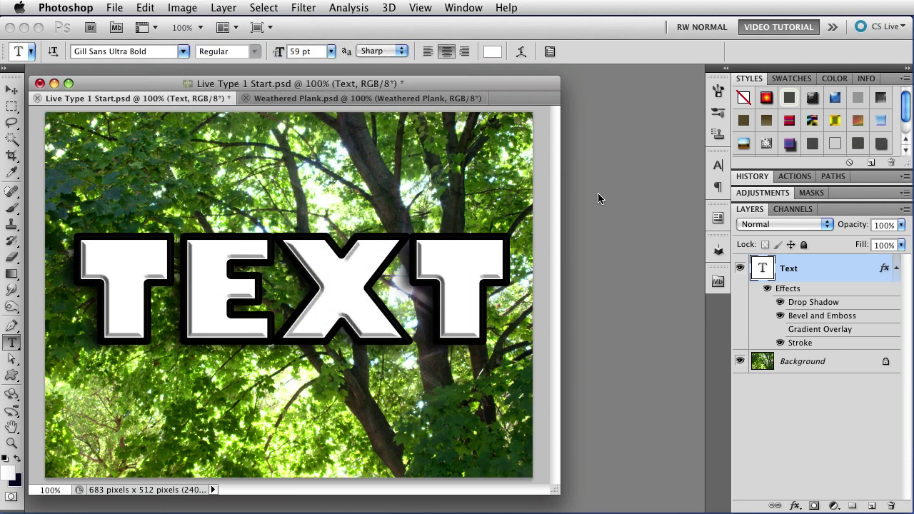
left_click(826, 369)
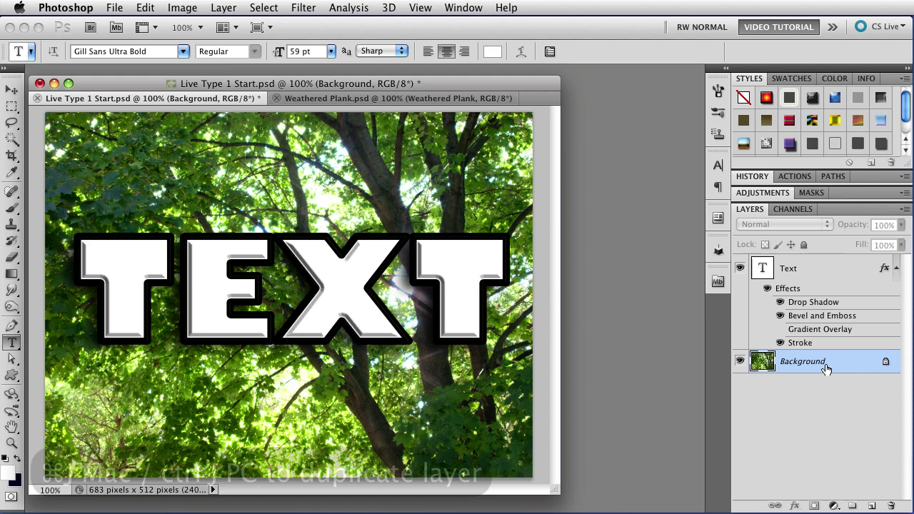
Duplicate the tree photo, move the copy above the text layer and clip it into the letters
key("super+j")
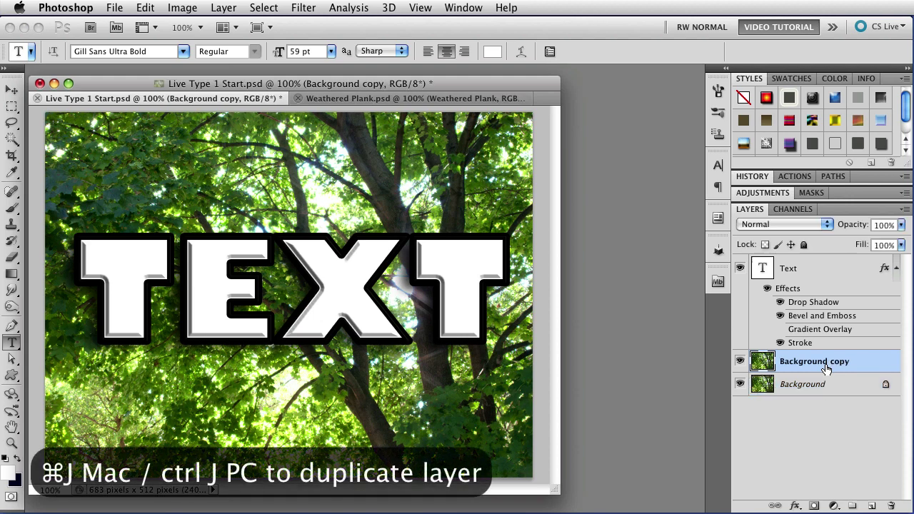
left_click_drag(834, 365, 833, 267)
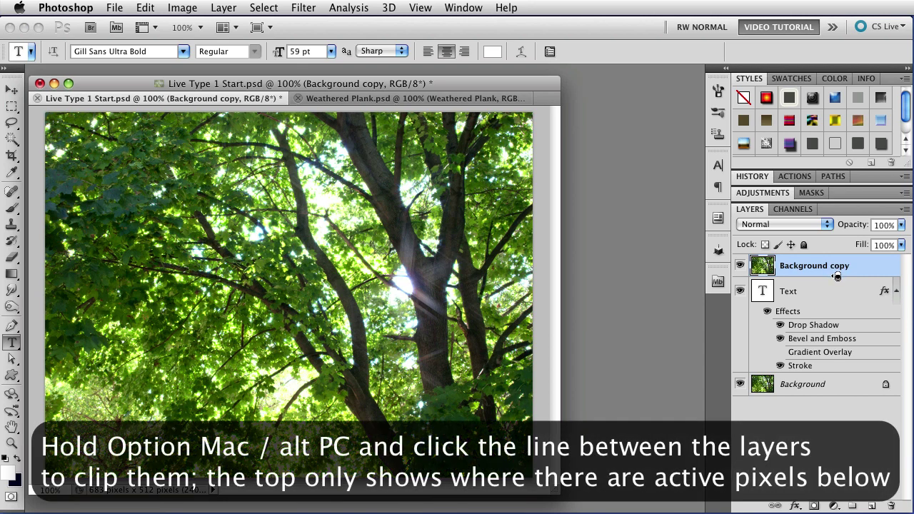
left_click(836, 276, "alt")
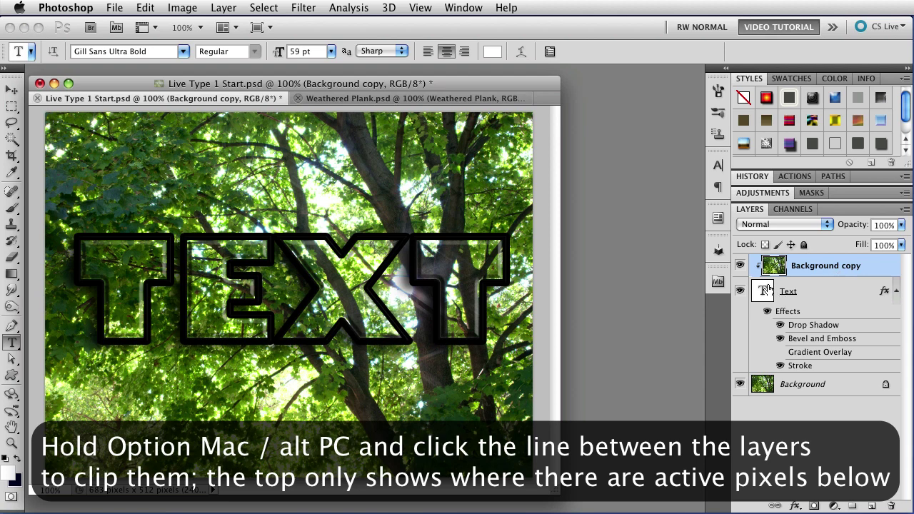
Check the clipping by toggling the Background layer's visibility, then invert the clipped photo copy to purple
left_click(739, 384)
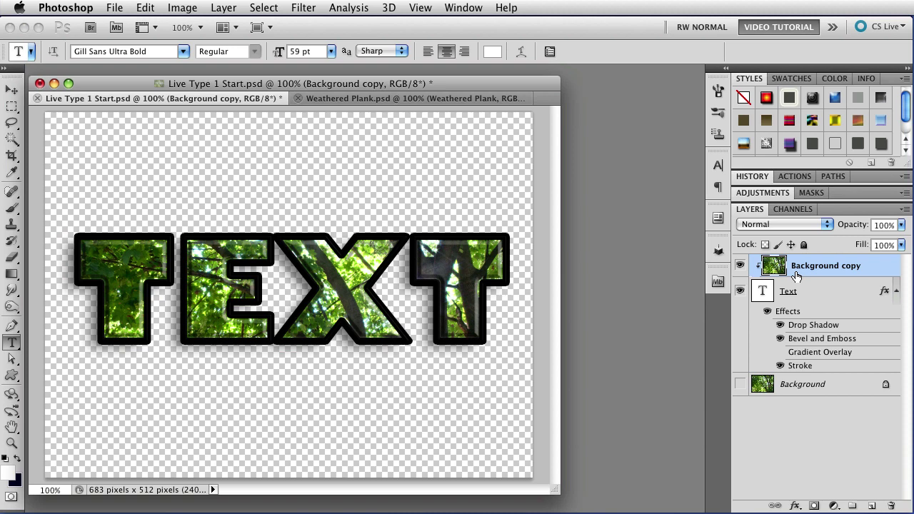
left_click(739, 384)
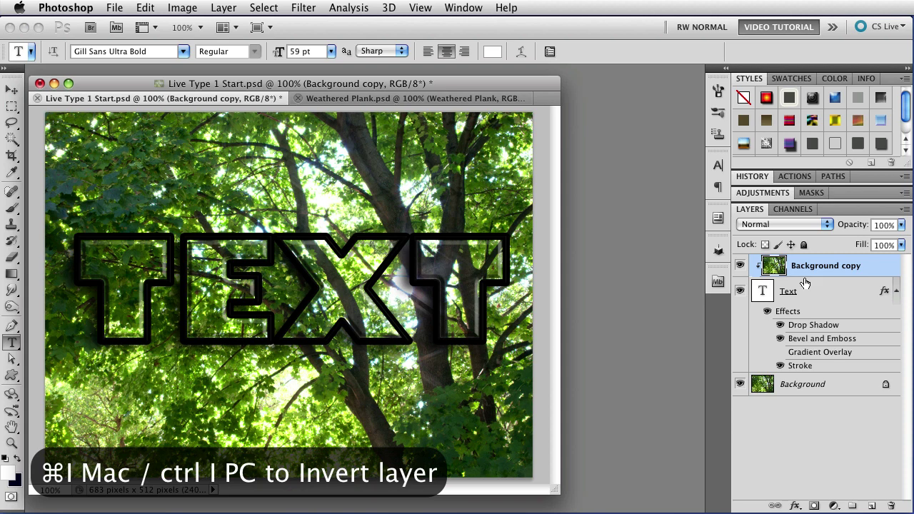
key("super+i")
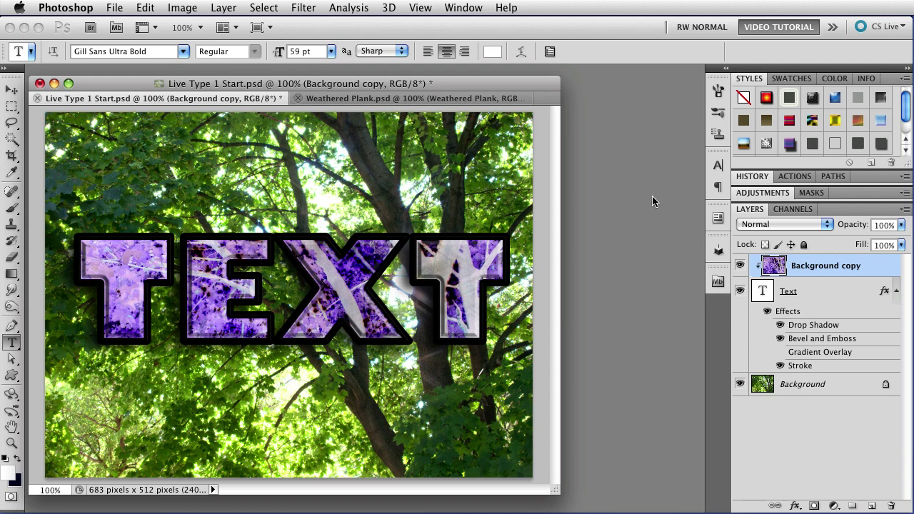
Drag the Weathered Plank image into Live Type 1 Start, clip it to the TEXT letters, and position the grain
left_click(439, 100)
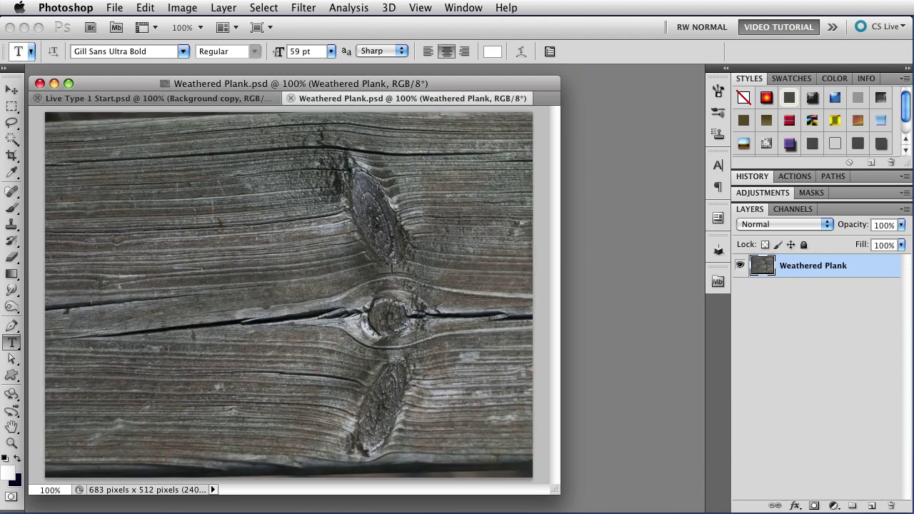
key("v")
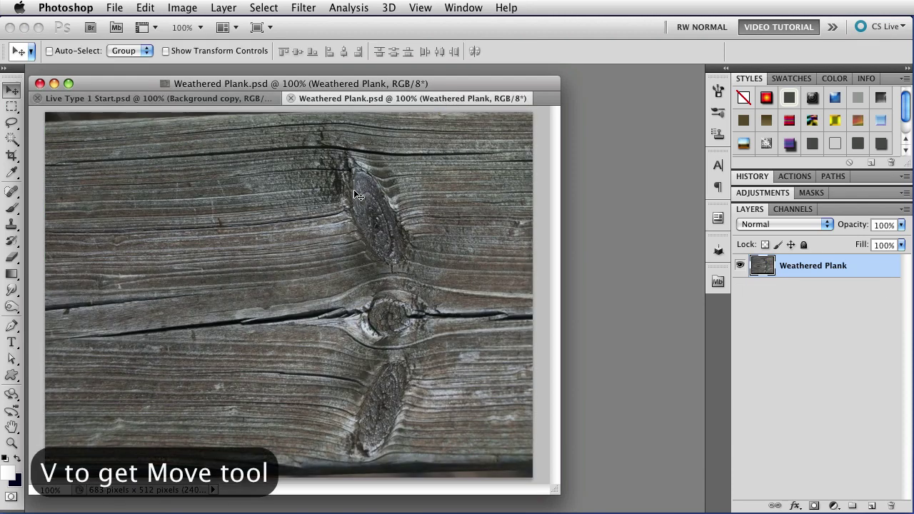
left_click_drag(325, 227, 230, 104)
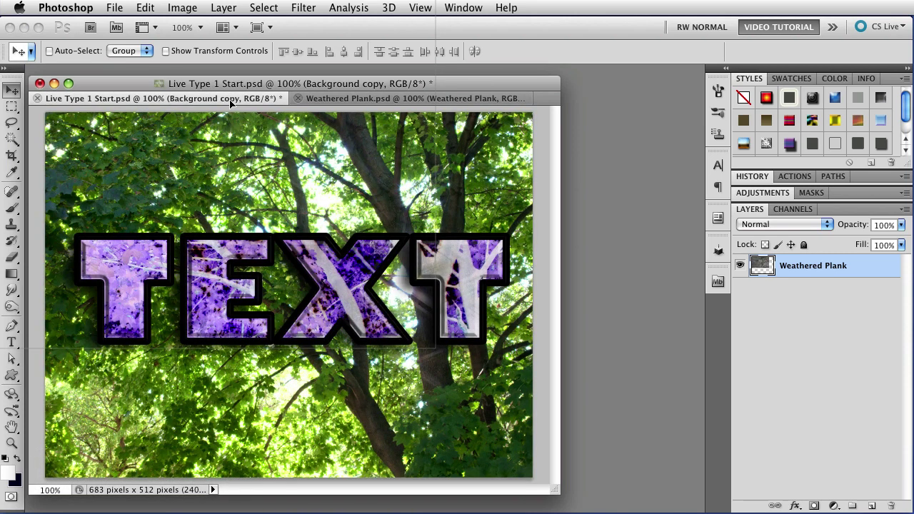
left_click_drag(230, 104, 250, 157)
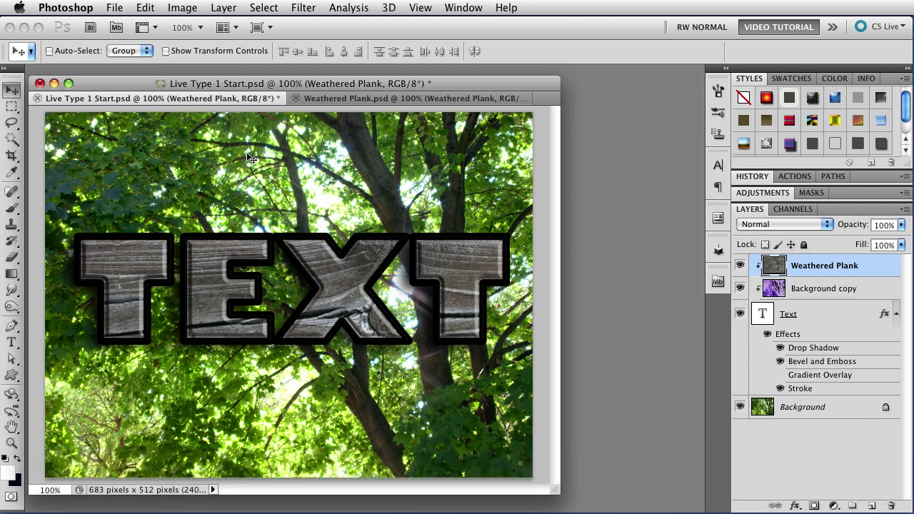
left_click_drag(350, 297, 330, 242)
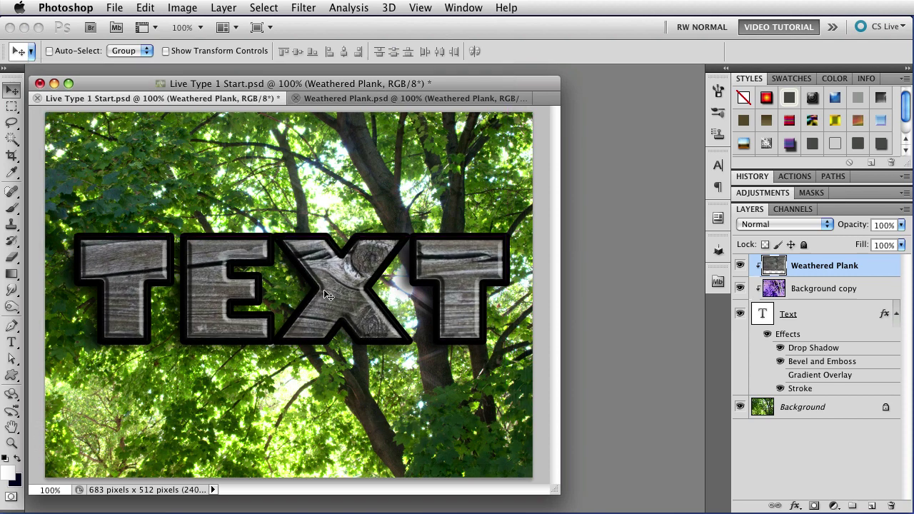
left_click_drag(324, 292, 329, 304)
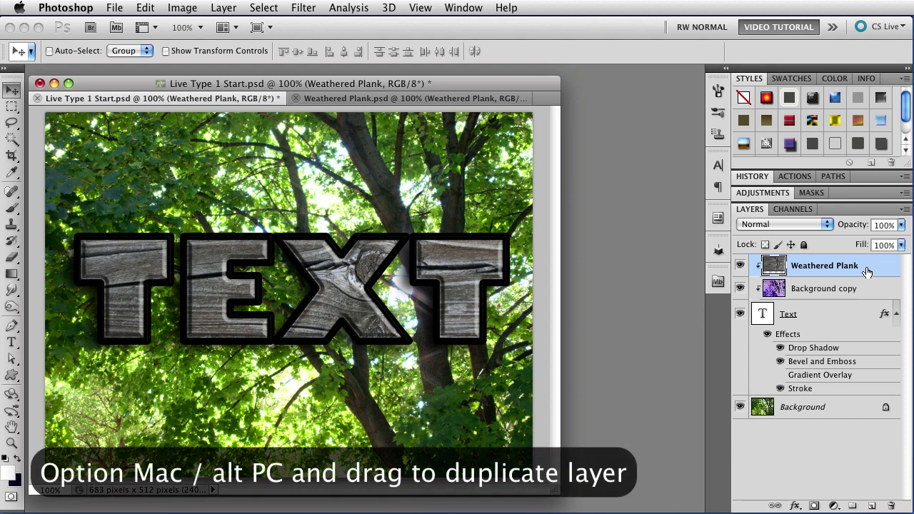
Alt-drag to duplicate the Weathered Plank layer below the original, undoing the extra unclipped copy
left_click_drag(866, 271, 869, 278)
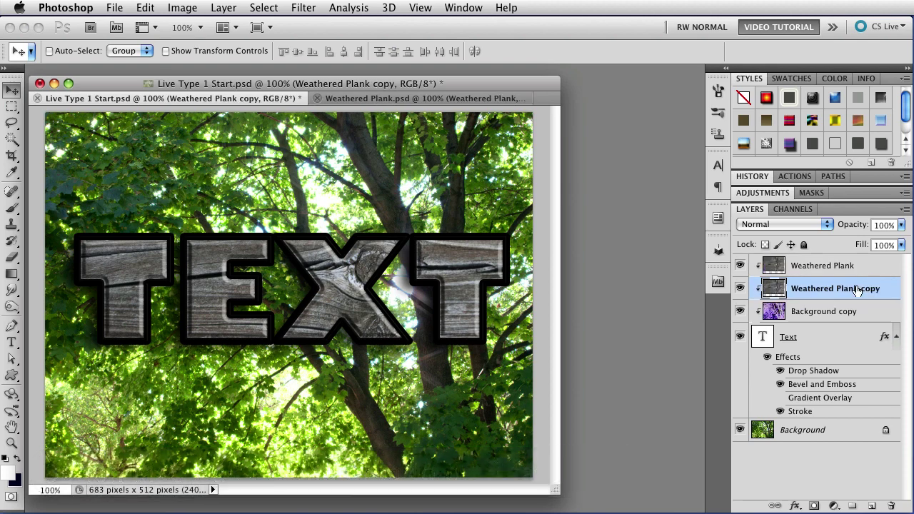
left_click(865, 269)
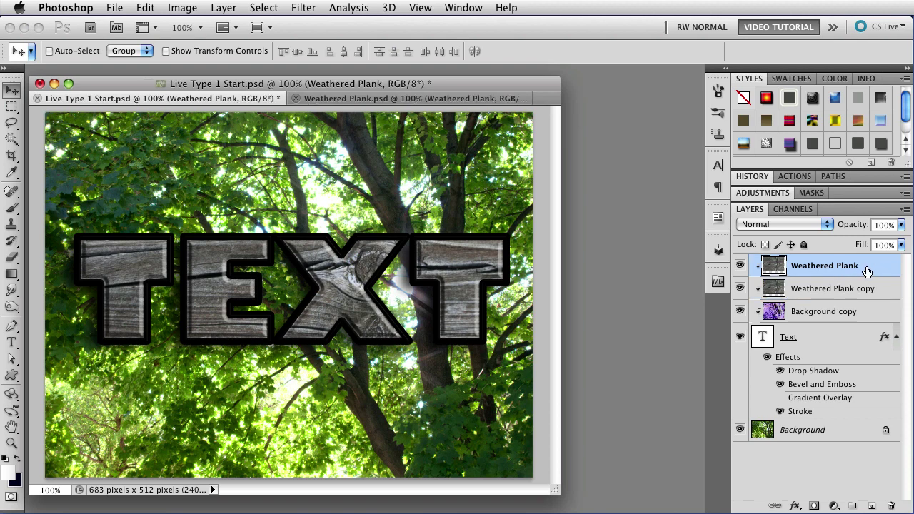
left_click_drag(868, 261, 868, 263)
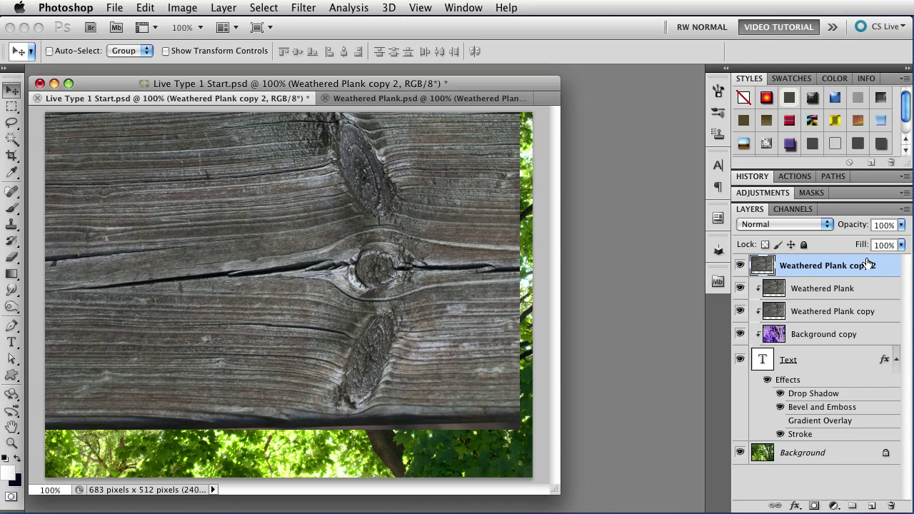
key("super+z")
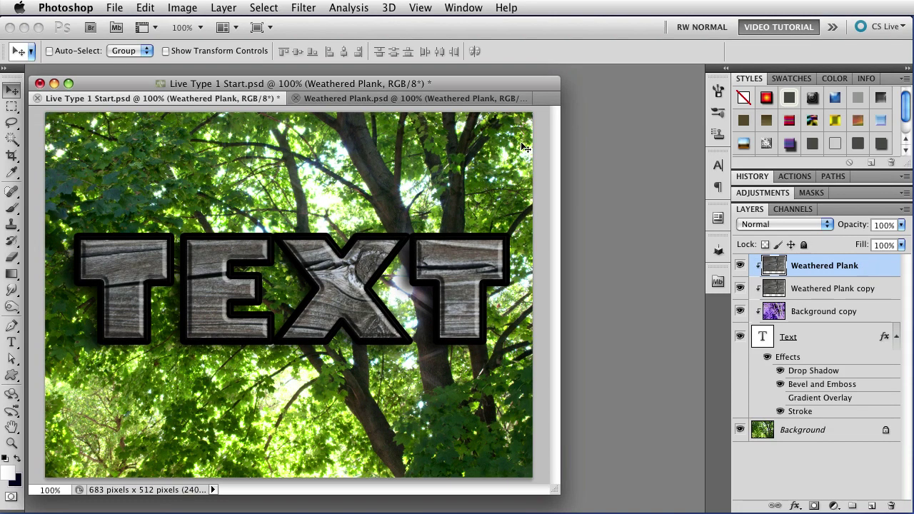
Apply the Graphic Pen sketch filter (stroke length 15, balance 50, right diagonal) to the top plank layer
left_click(309, 12)
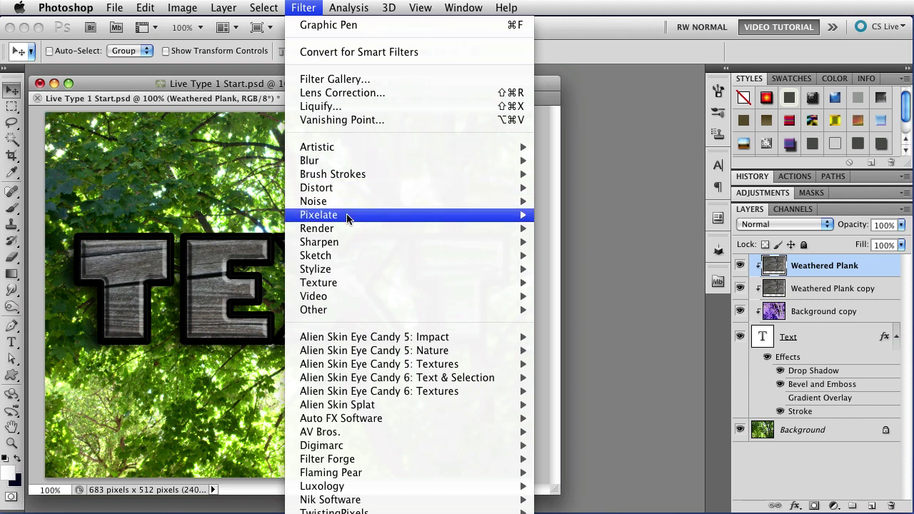
mouse_move(351, 255)
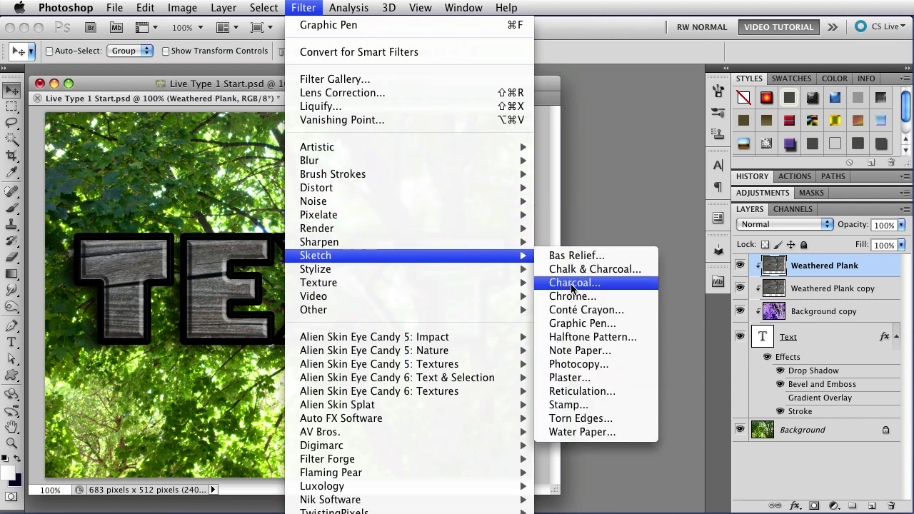
left_click(569, 310)
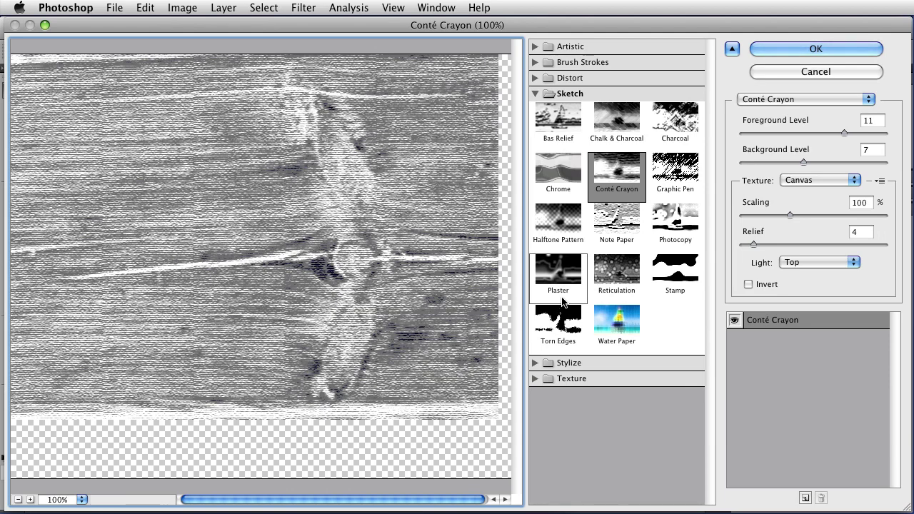
left_click(674, 171)
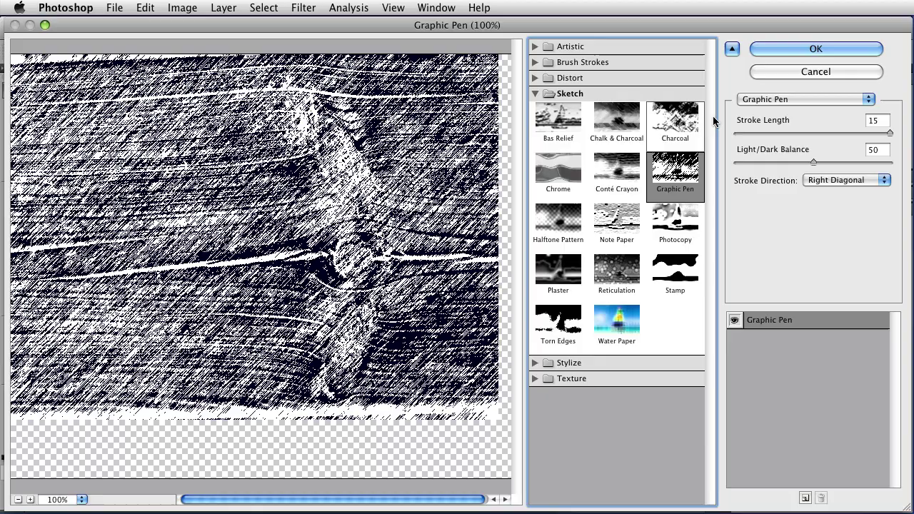
left_click(773, 49)
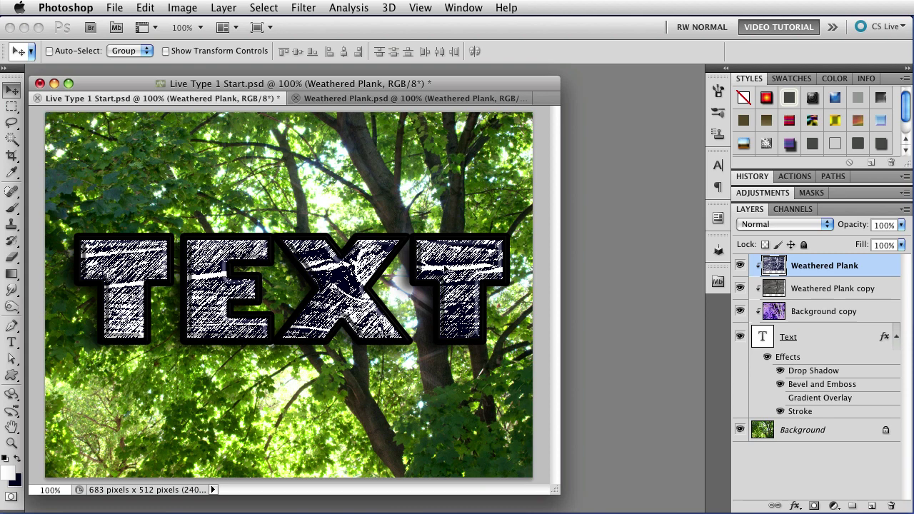
Replace the word TEXT with LIVE! on the type layer and commit the edit
left_click(12, 343)
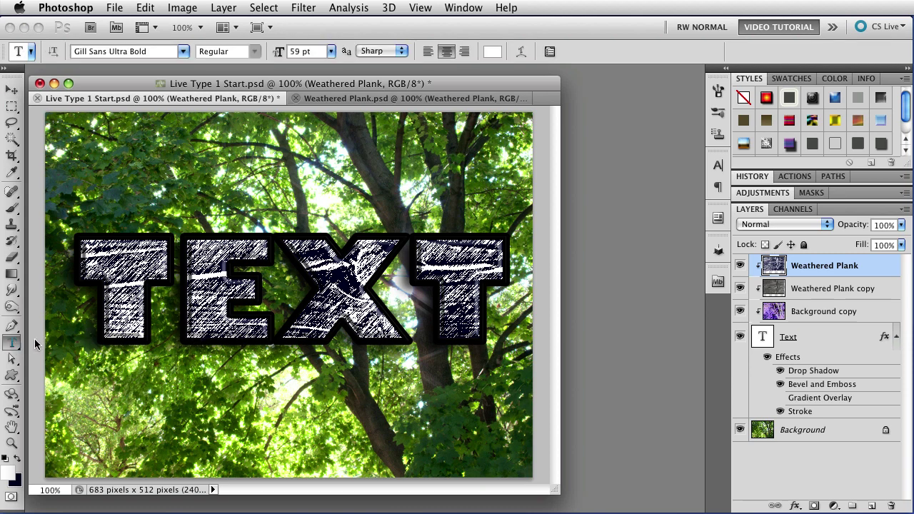
double_click(121, 300)
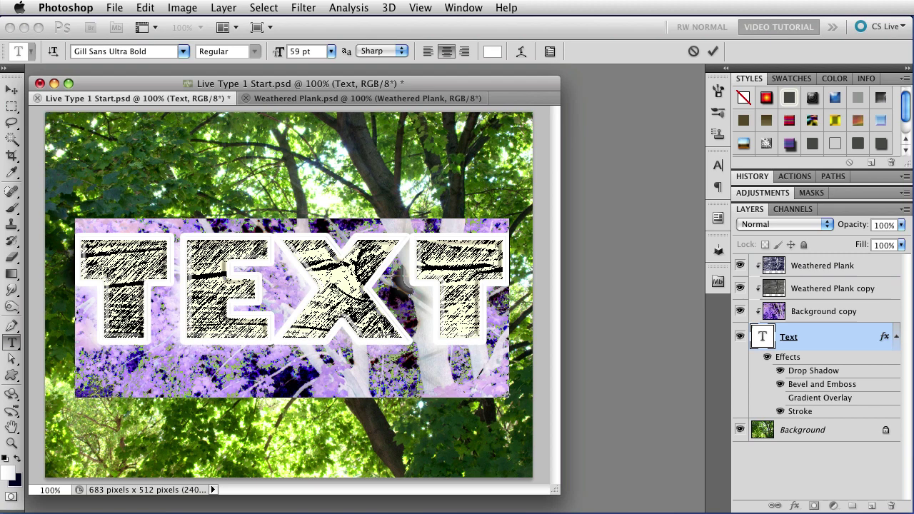
type("LIVE!")
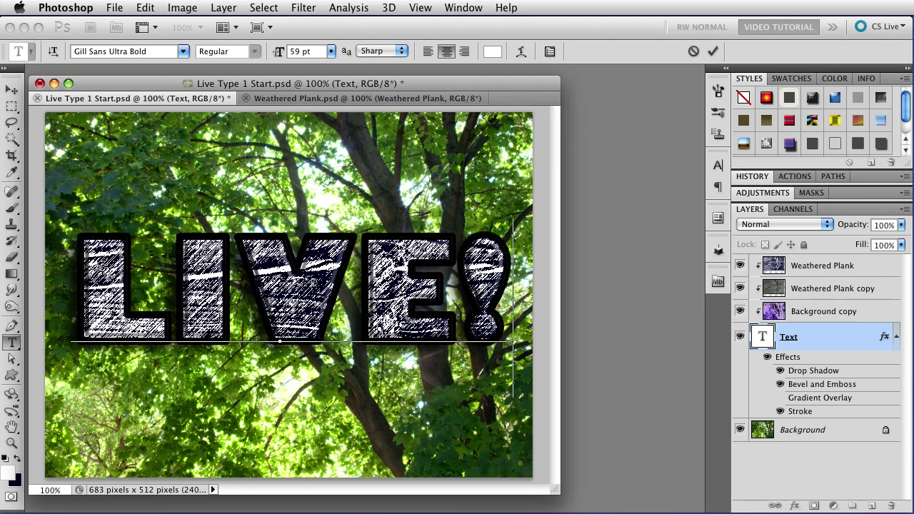
key("KP_Enter")
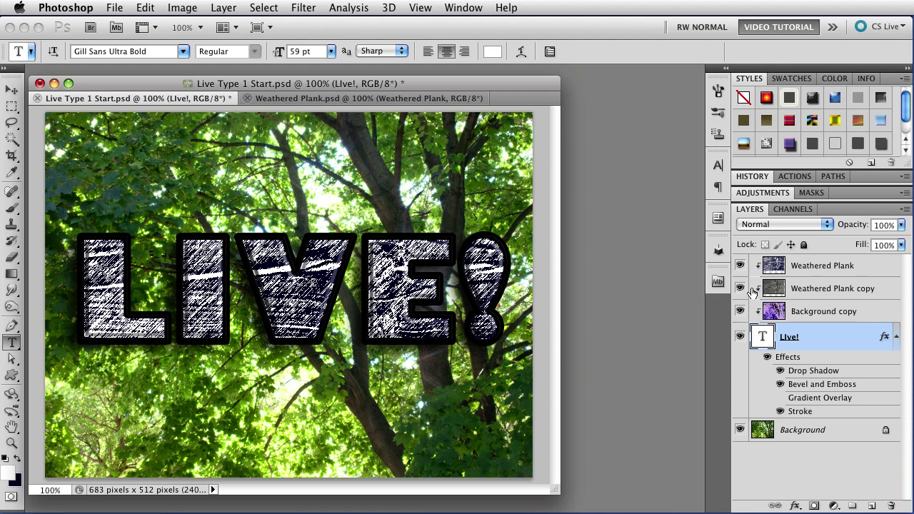
Hide both Weathered Plank layers, then show them again to compare the LIVE! fill
left_click(740, 266)
left_click(740, 288)
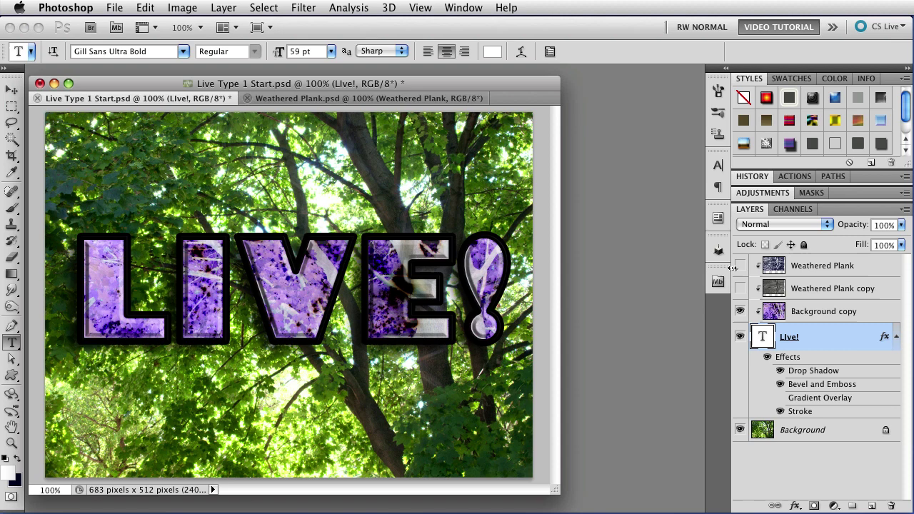
left_click_drag(740, 266, 739, 287)
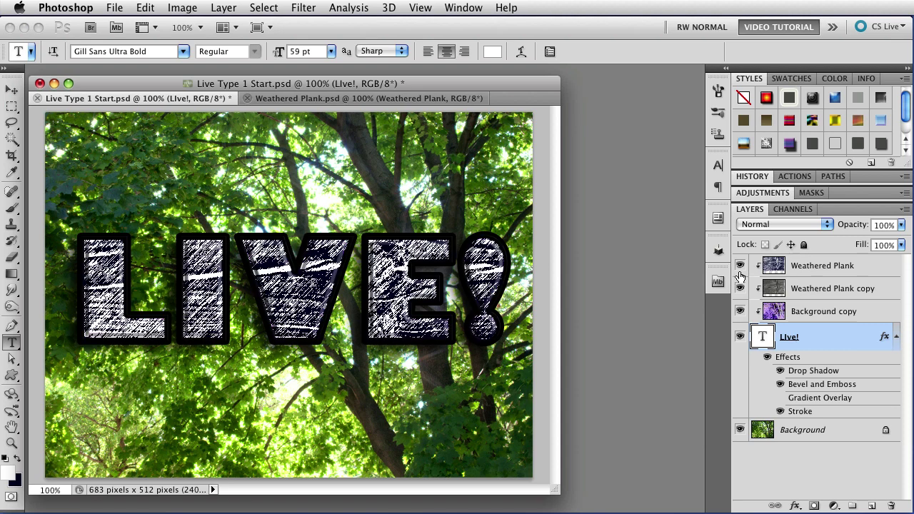